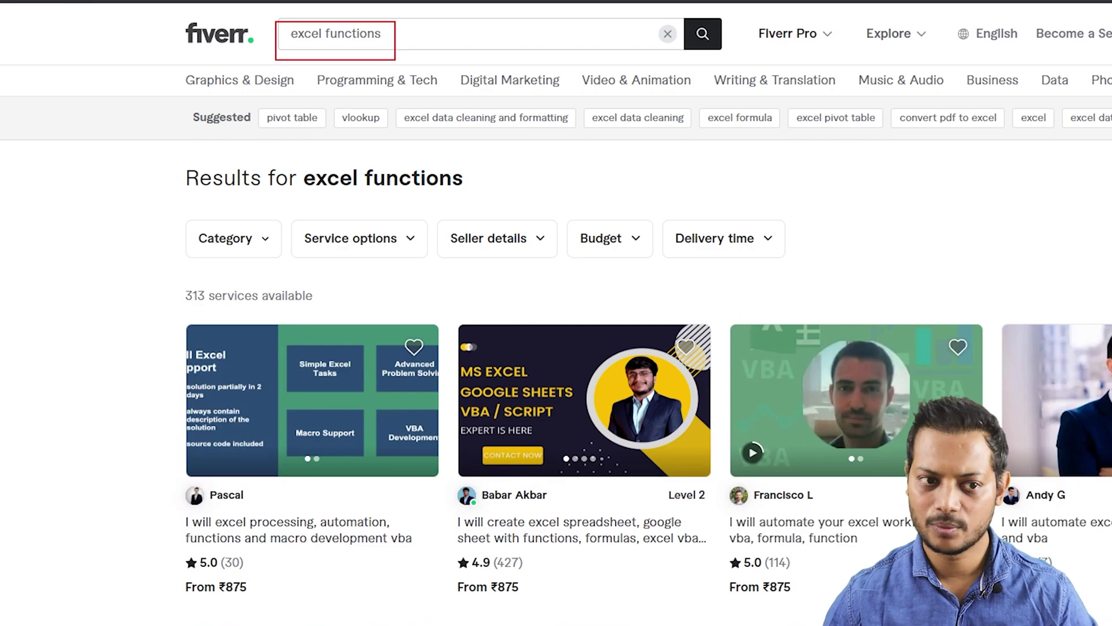
- Browse the "excel functions" service results and examine the title, price and delivery time of the Excel spreadsheet and Google Sheet gig
scroll(606, 216, down, 3)
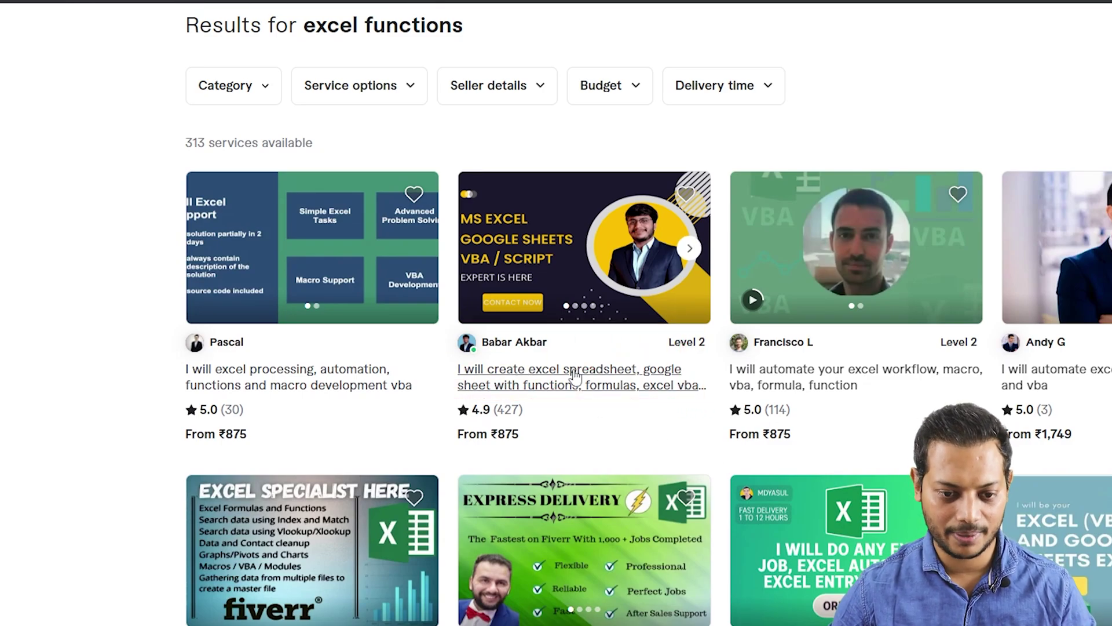
scroll(551, 496, down, 6)
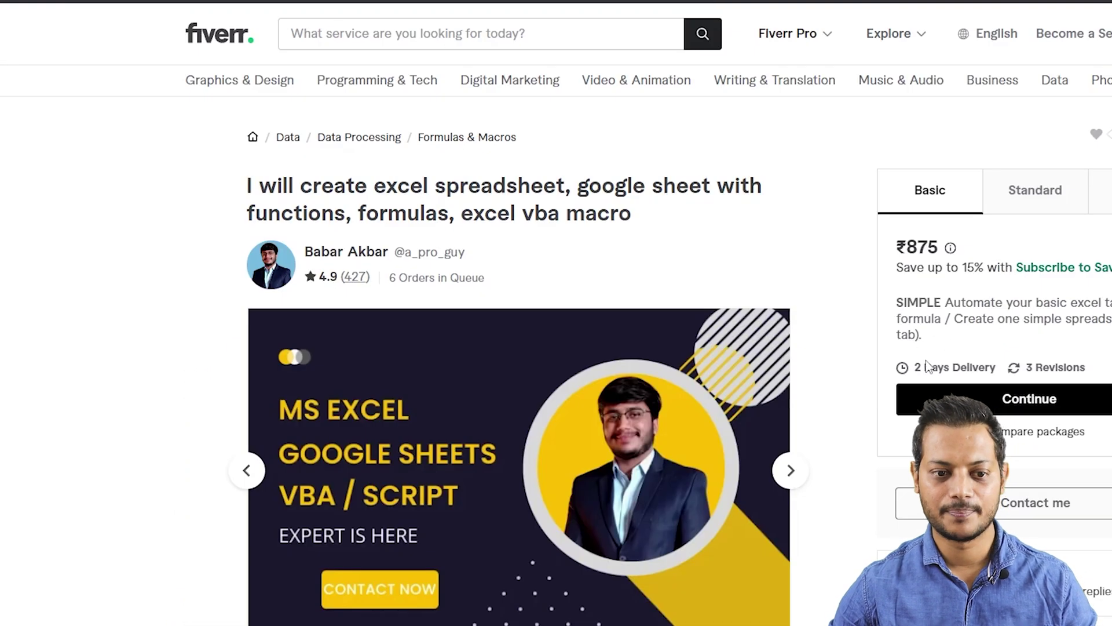
scroll(521, 405, down, 1)
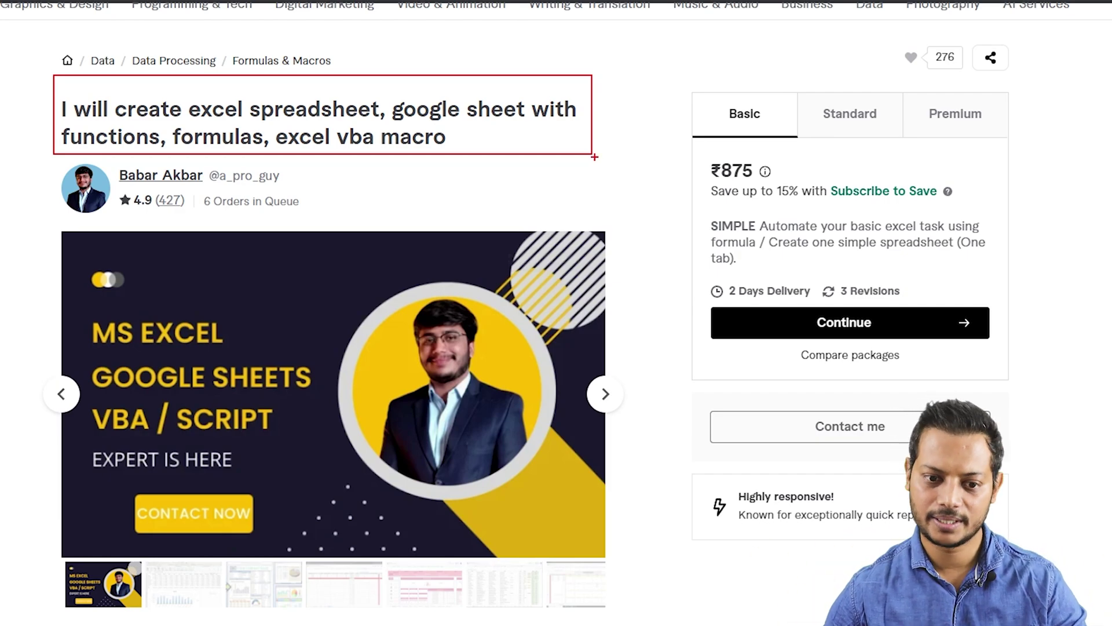
scroll(781, 357, down, 1)
scroll(780, 356, up, 3)
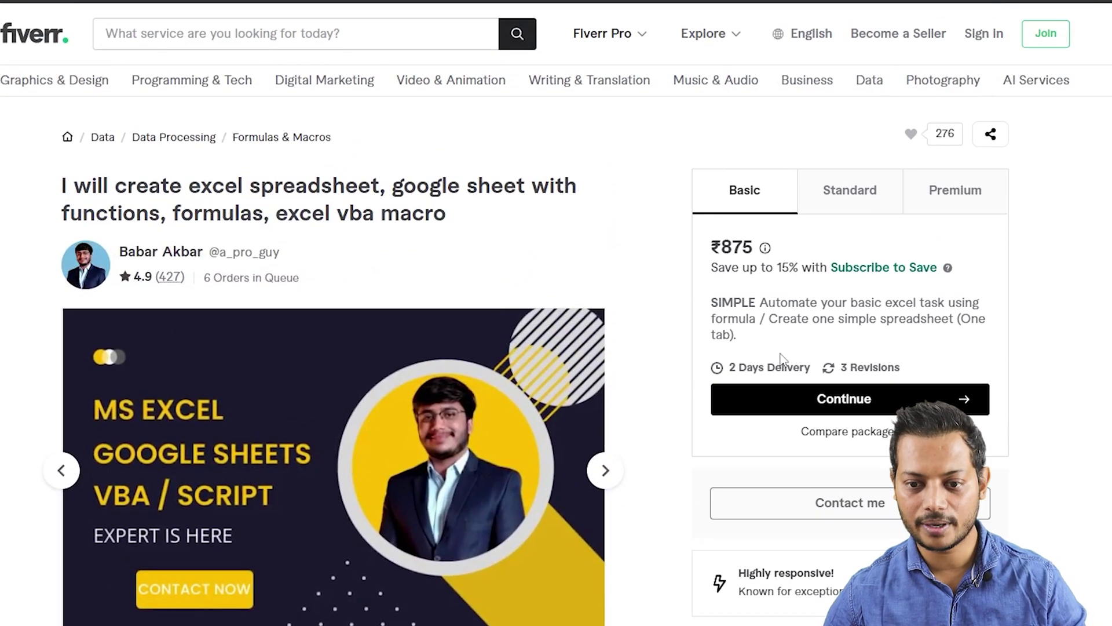
drag(703, 233, 769, 266)
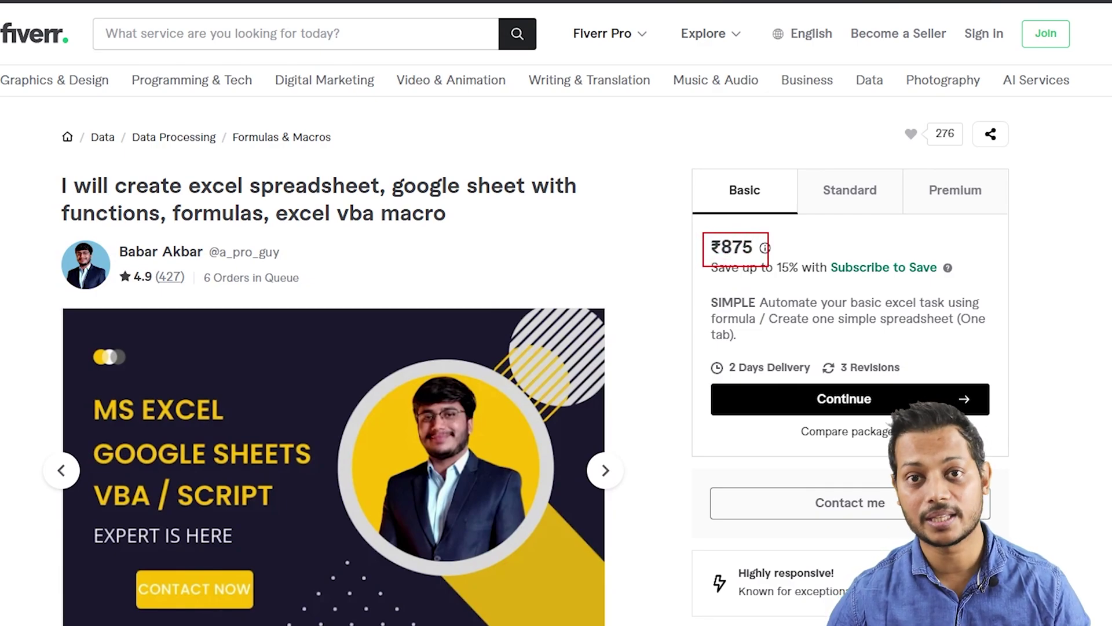
drag(717, 355, 816, 375)
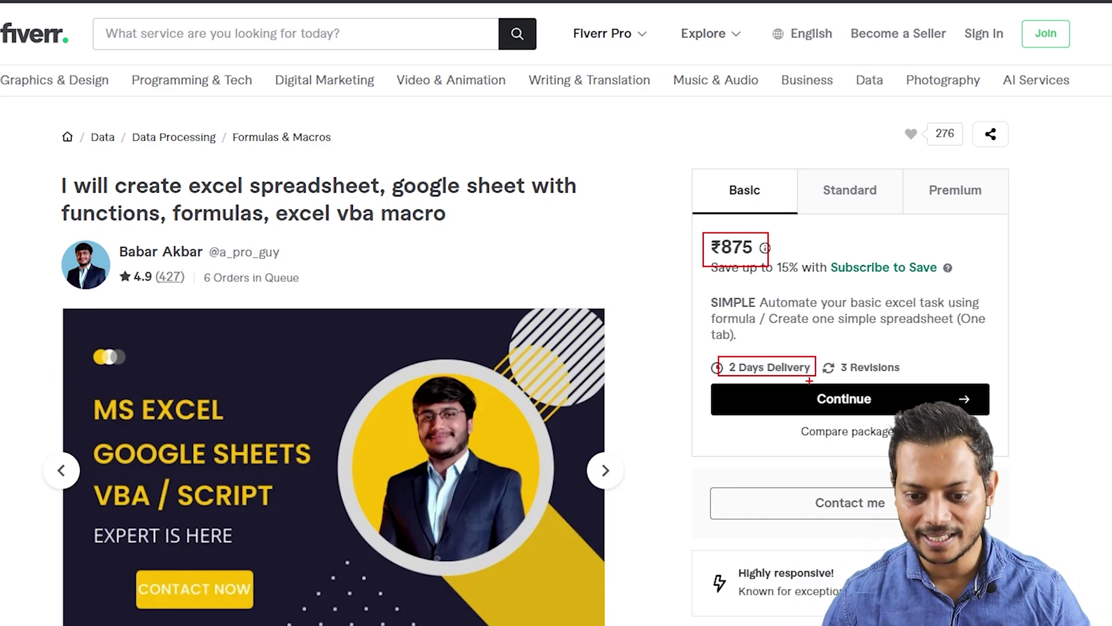
key(Escape)
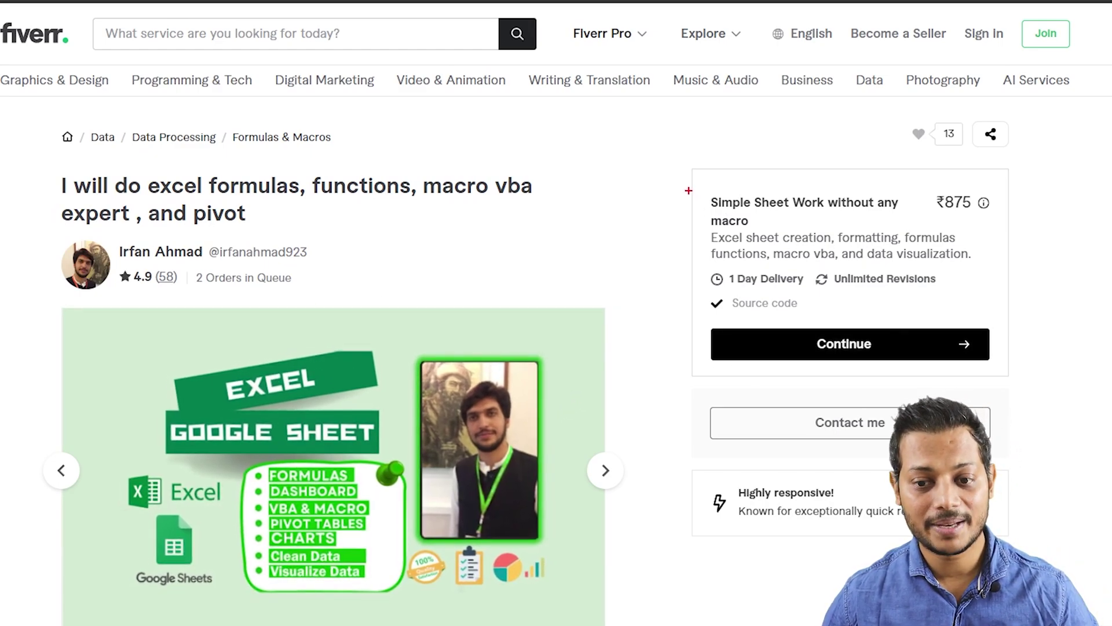
- Examine the title, delivery time and price of the gig offering Excel formulas, functions, macro VBA and pivot work
mouse_move(33, 164)
mouse_down()
mouse_move(210, 226)
mouse_move(551, 231)
mouse_up()
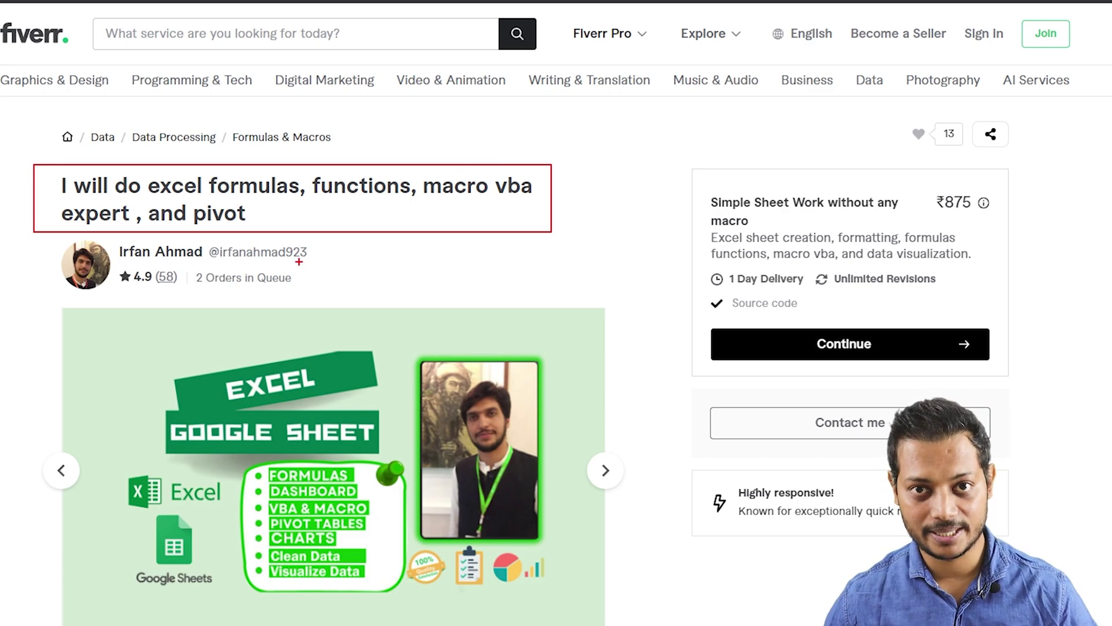
key(Escape)
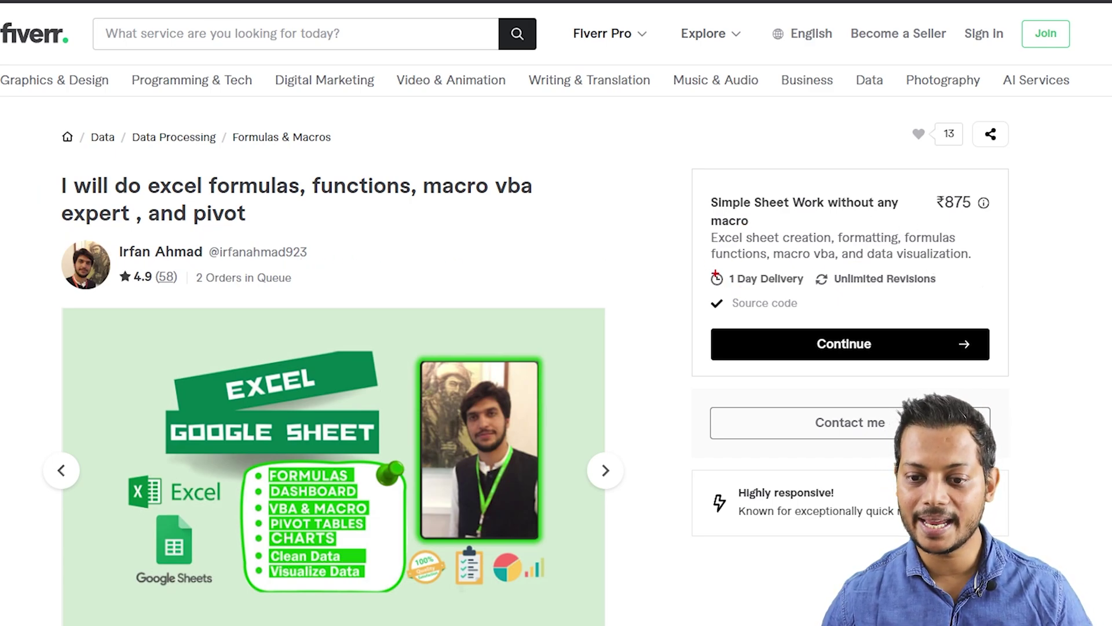
drag(712, 269, 808, 296)
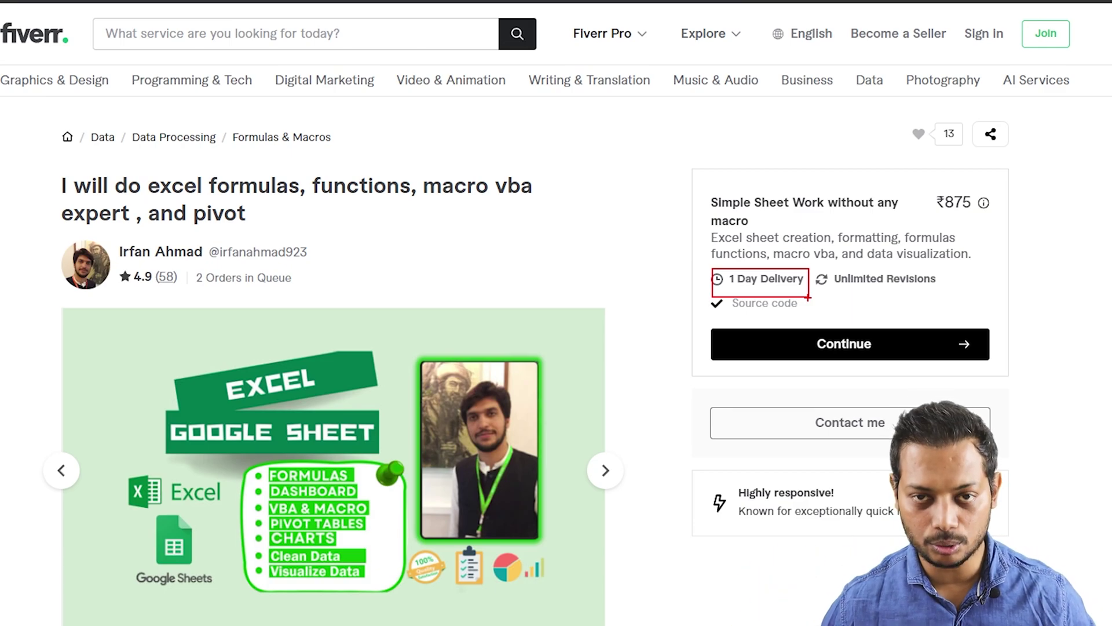
drag(933, 187, 986, 221)
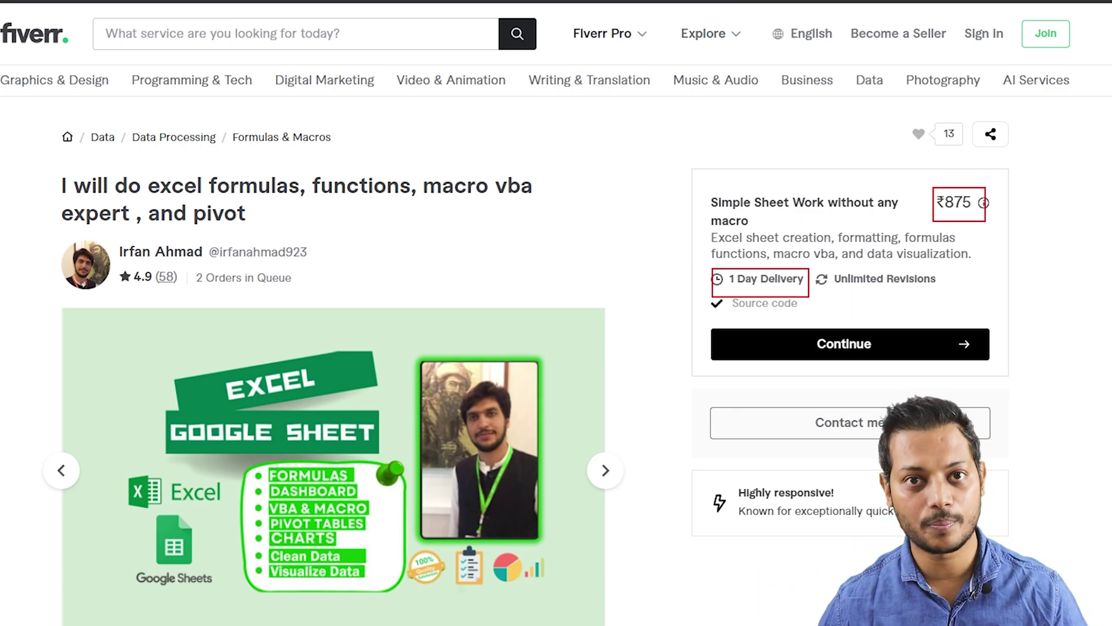
key(Escape)
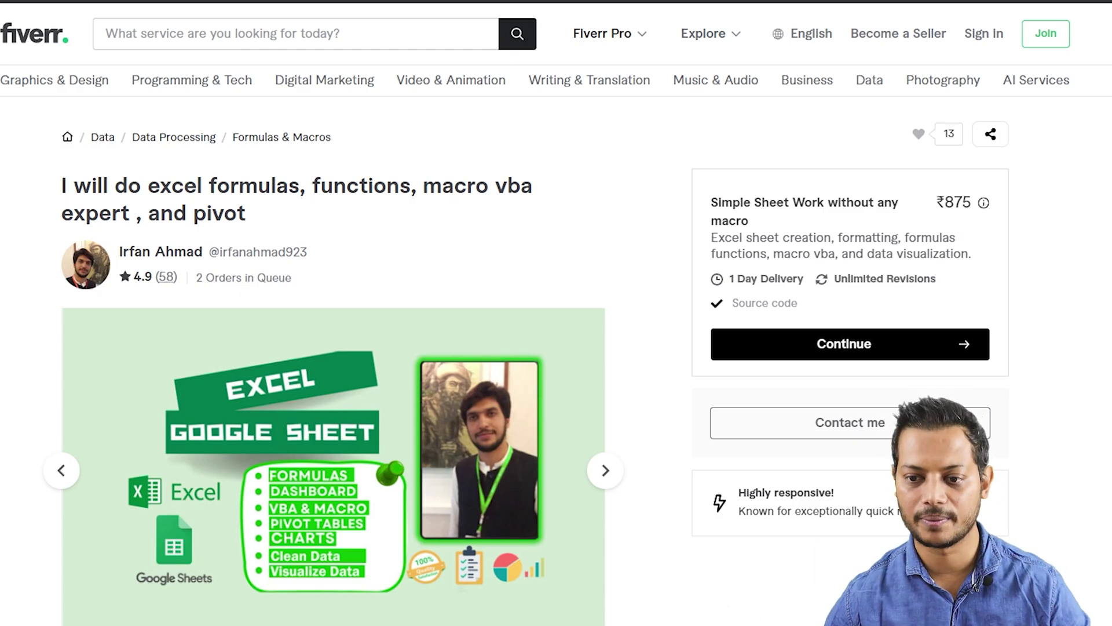
- Read the list of offered services in the gig's description, and close the listing
scroll(422, 489, down, 10)
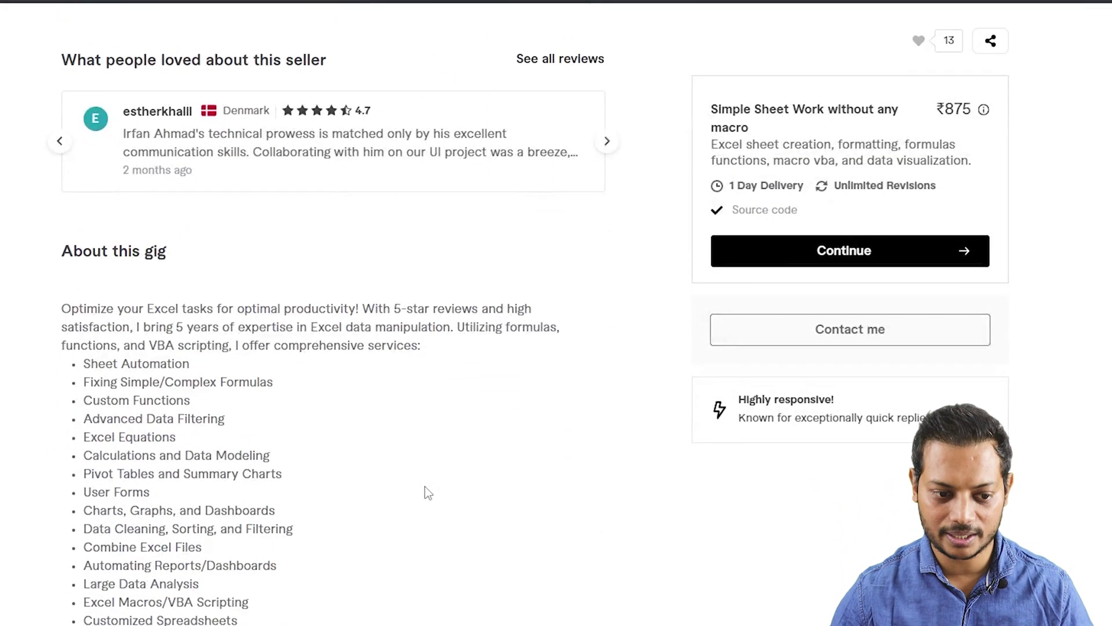
scroll(428, 493, down, 3)
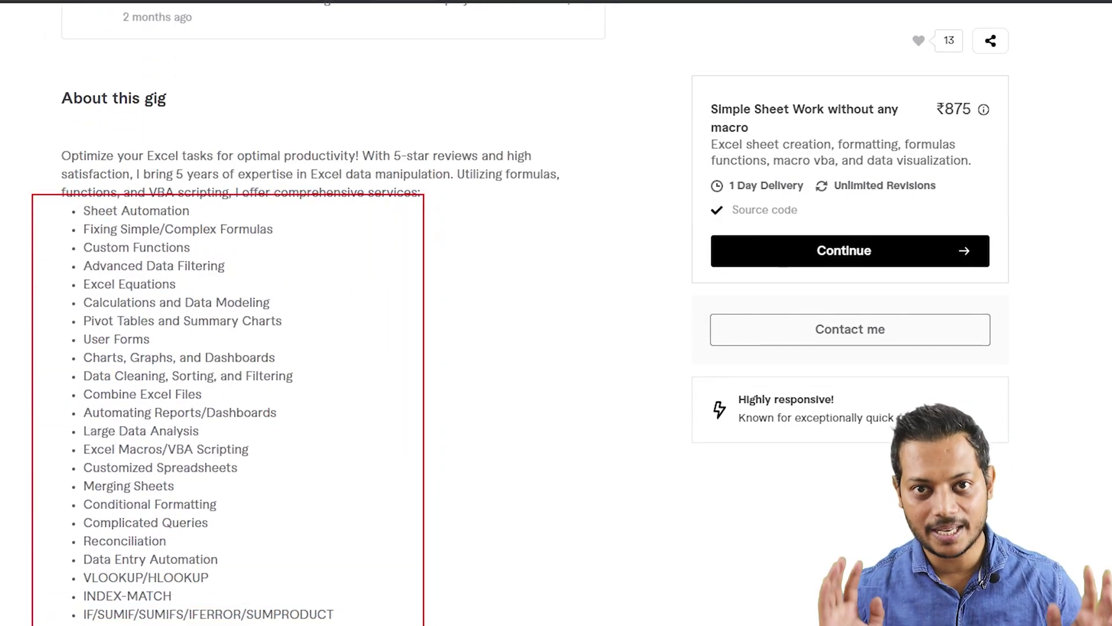
scroll(588, 469, up, 1)
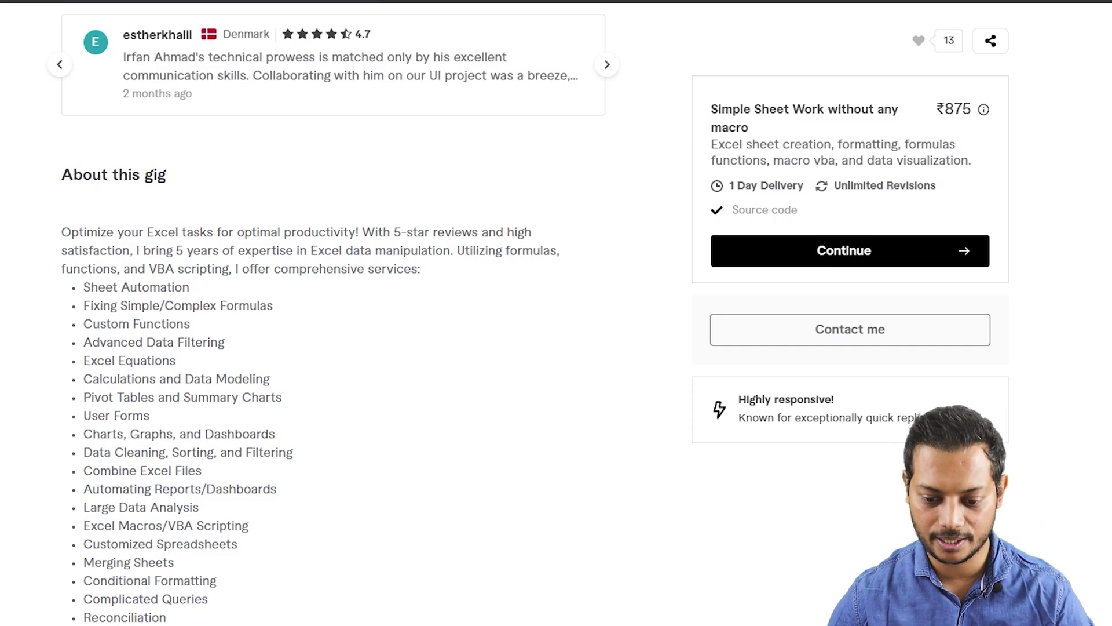
key(ctrl+w)
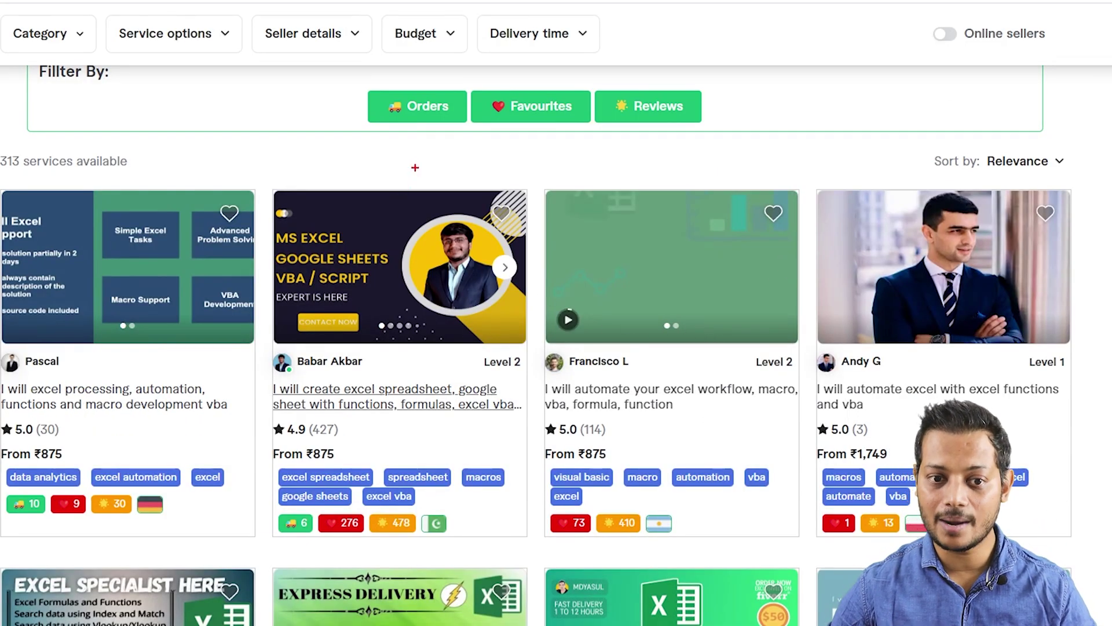
- Examine the orders filter and the order badges on the service results, and look through further listings
mouse_move(349, 85)
mouse_down()
mouse_move(470, 136)
mouse_move(450, 125)
mouse_up()
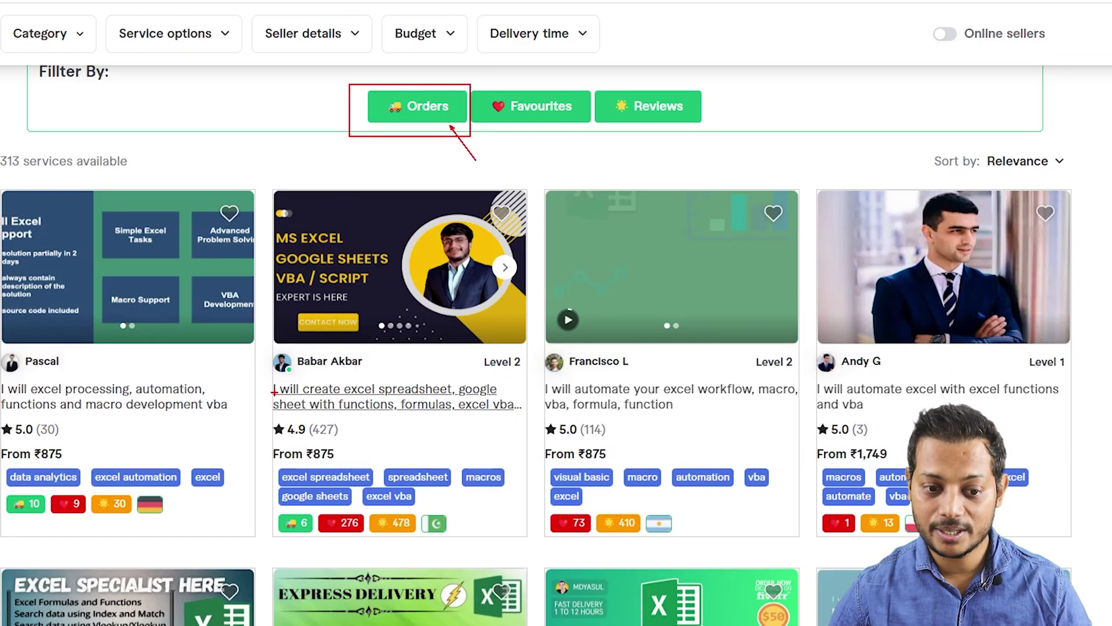
drag(280, 349, 379, 374)
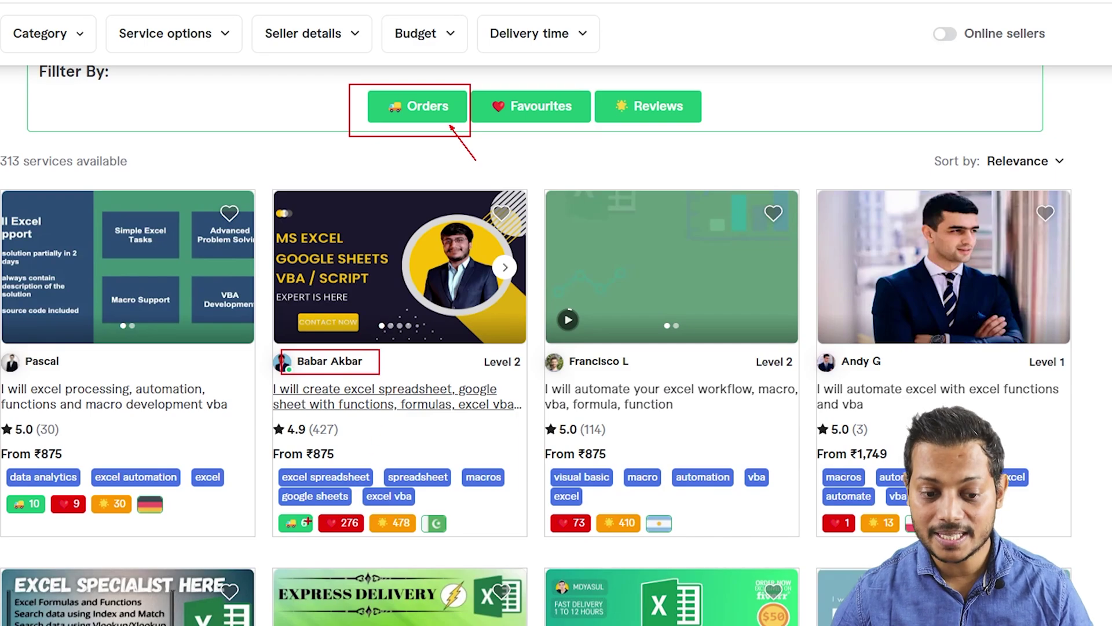
drag(276, 510, 317, 537)
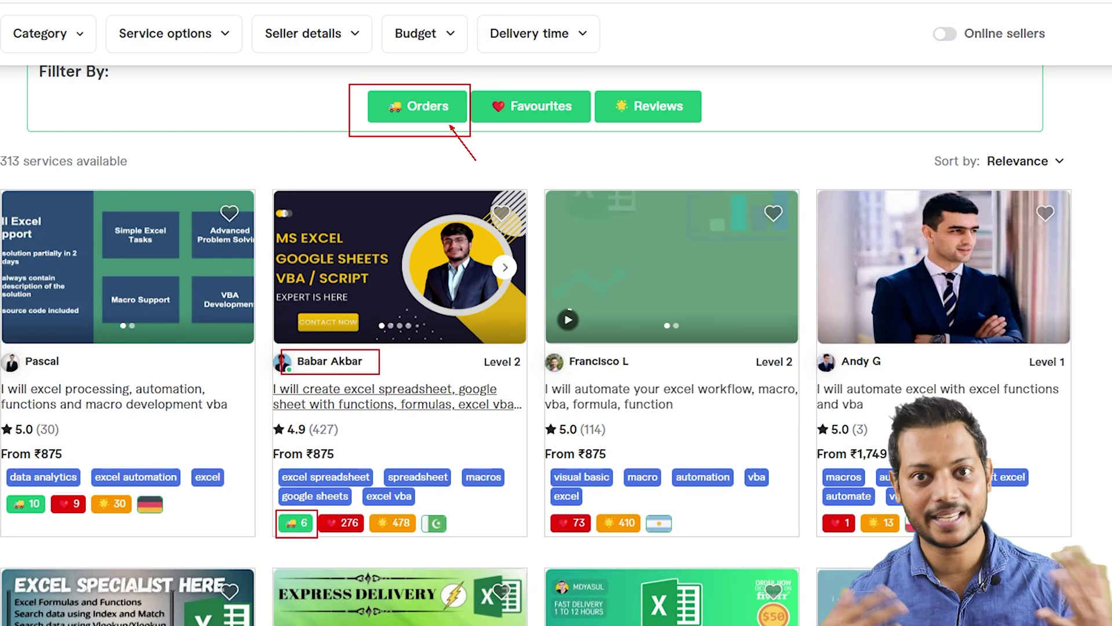
scroll(453, 414, down, 8)
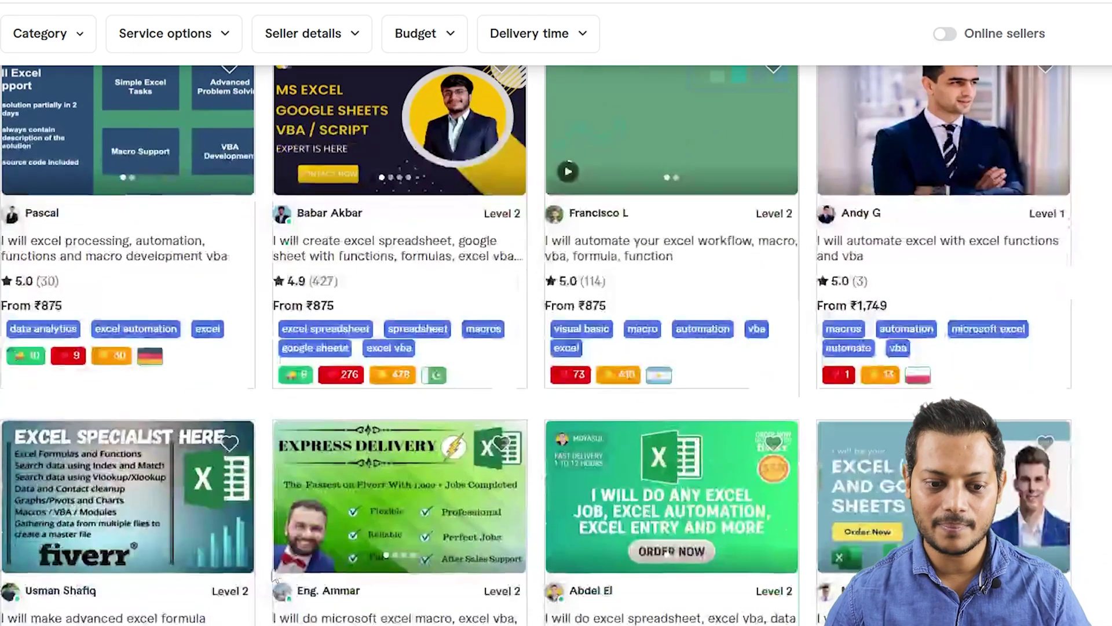
scroll(453, 414, down, 2)
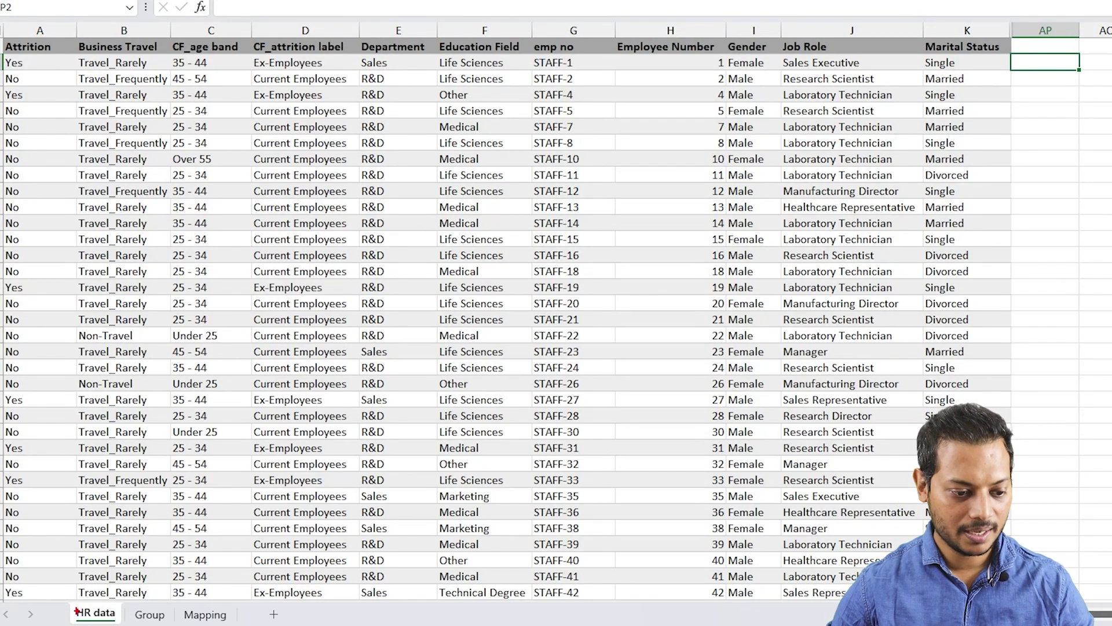
- Switch to the Excel workbook and examine the HR data, Group and Mapping sheets, including the job role to group table
mouse_move(65, 602)
mouse_down()
mouse_move(121, 624)
mouse_move(236, 623)
mouse_up()
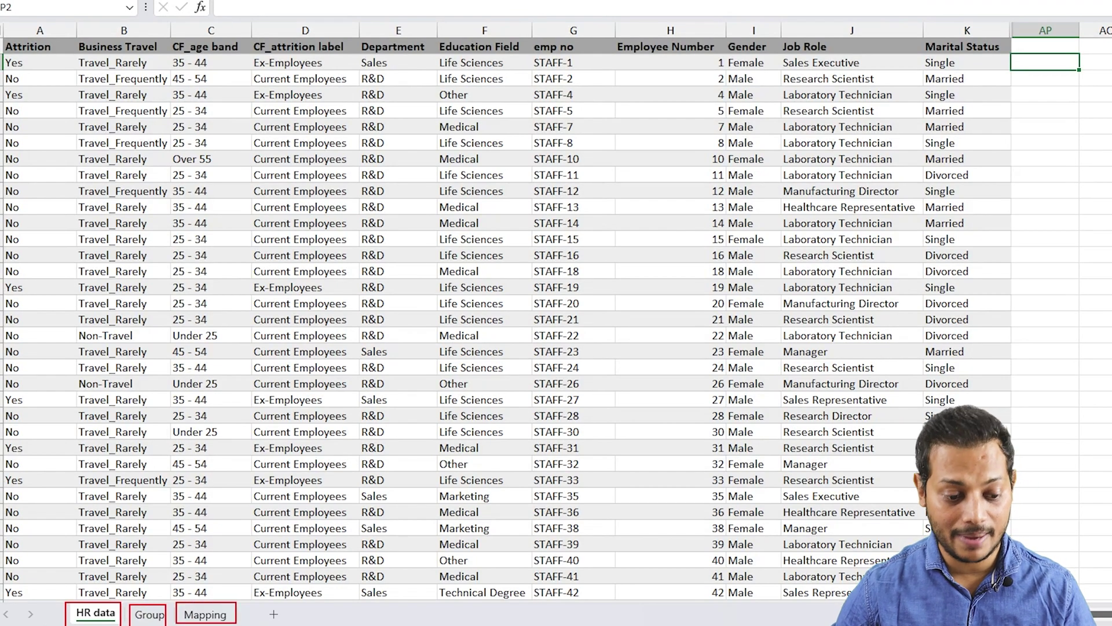
key(Escape)
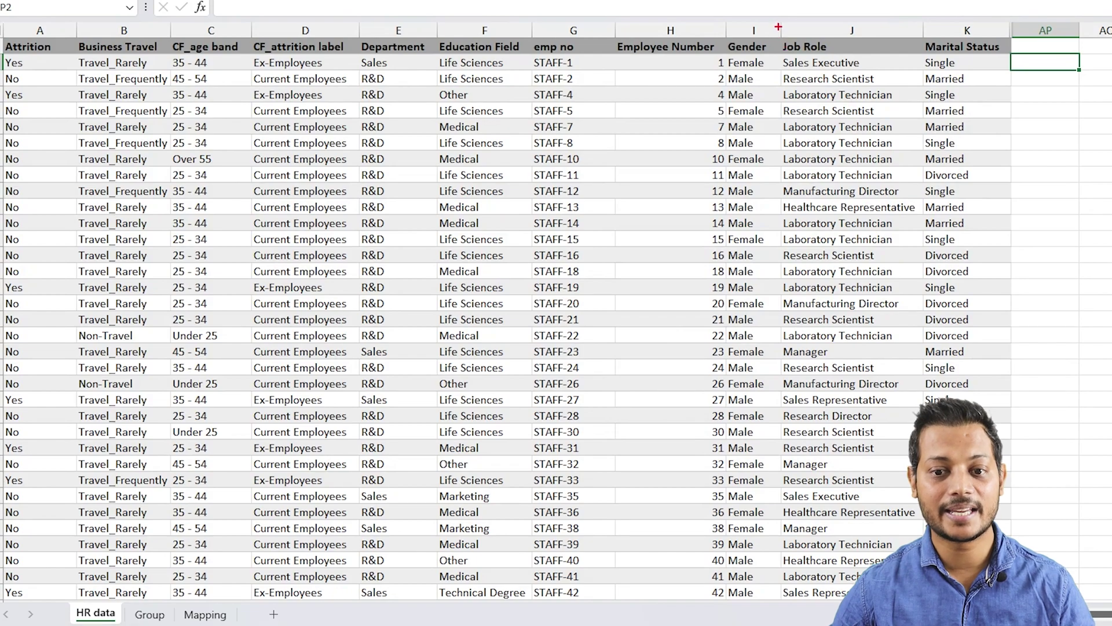
drag(777, 24, 902, 270)
key(Escape)
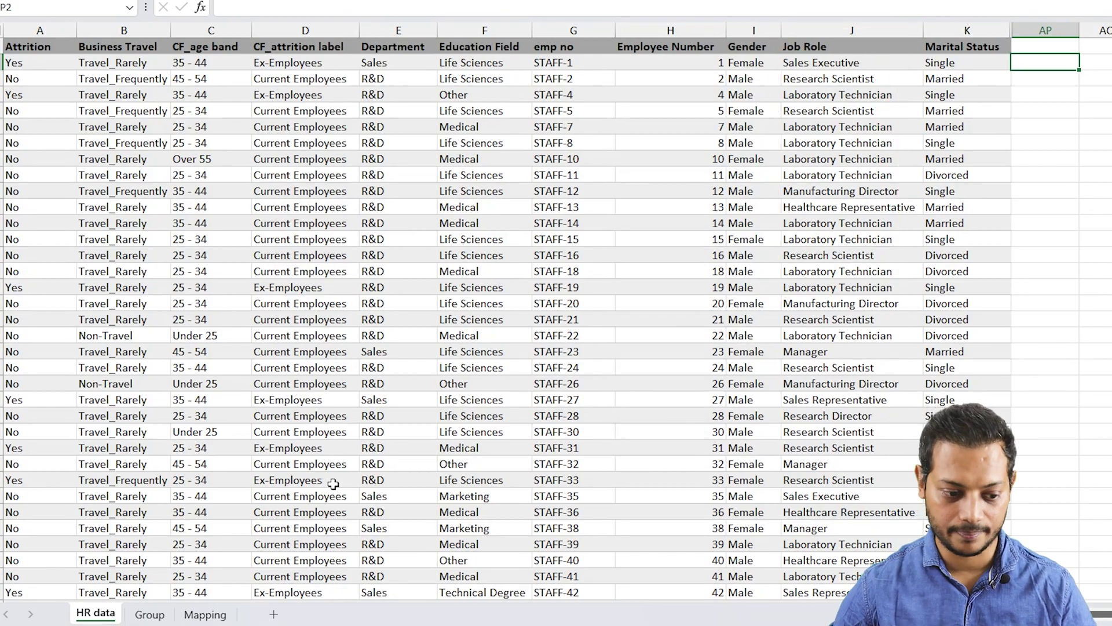
click(150, 614)
drag(2, 26, 286, 272)
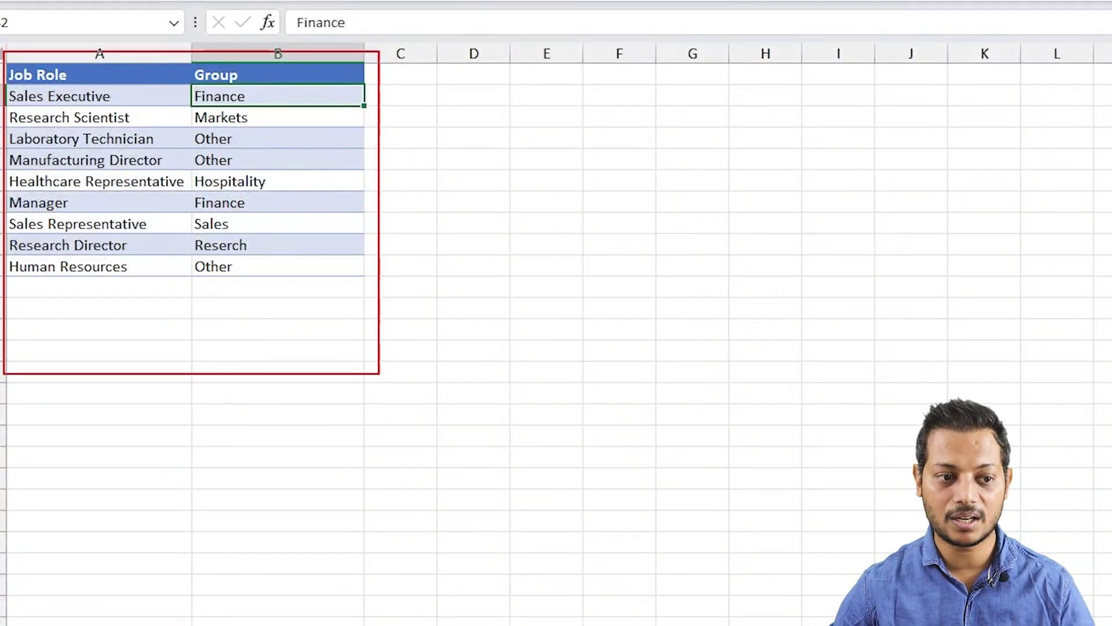
drag(379, 373, 376, 352)
drag(296, 271, 382, 413)
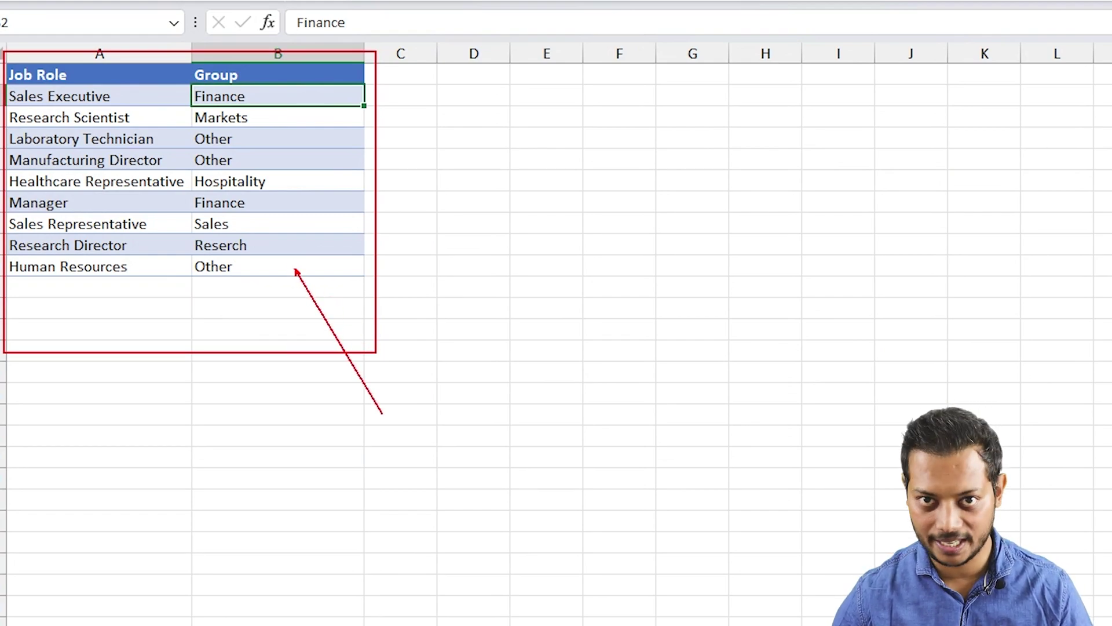
key(Escape)
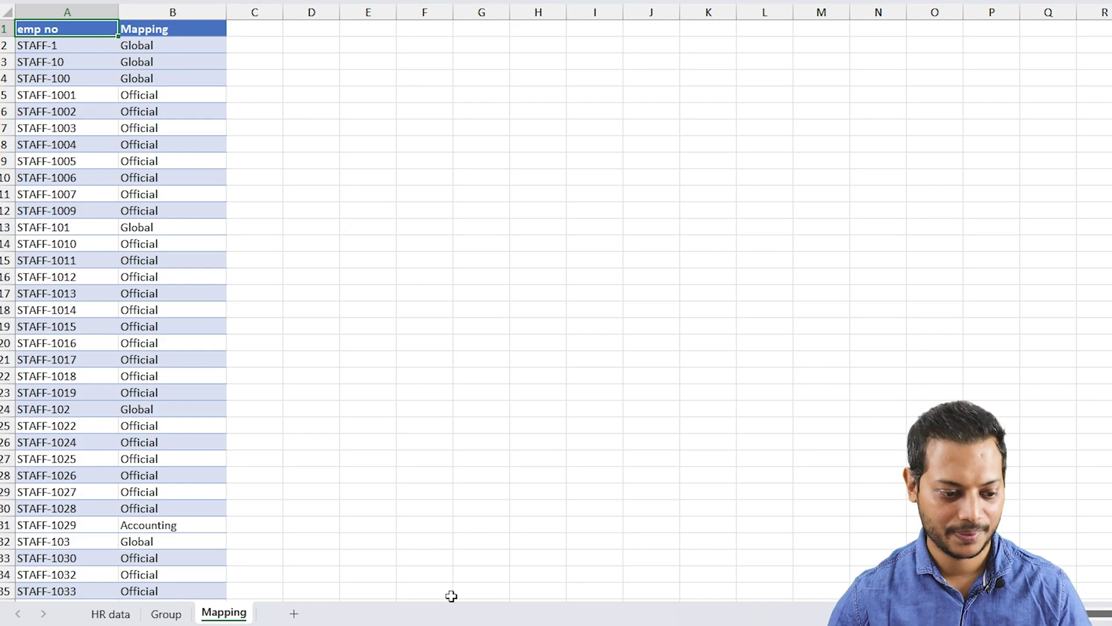
- Enter =VLOOKUP(J2,Group!A:B,2,0) in cell AP2 of the HR data sheet to look up the job role's group
click(110, 613)
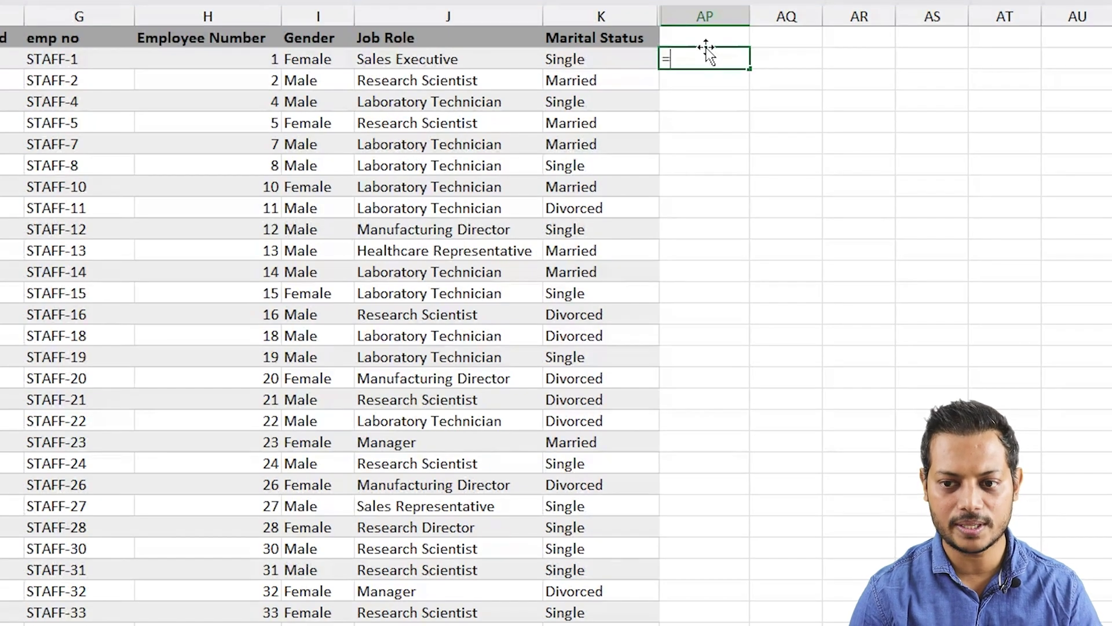
text(VLOOKUP()
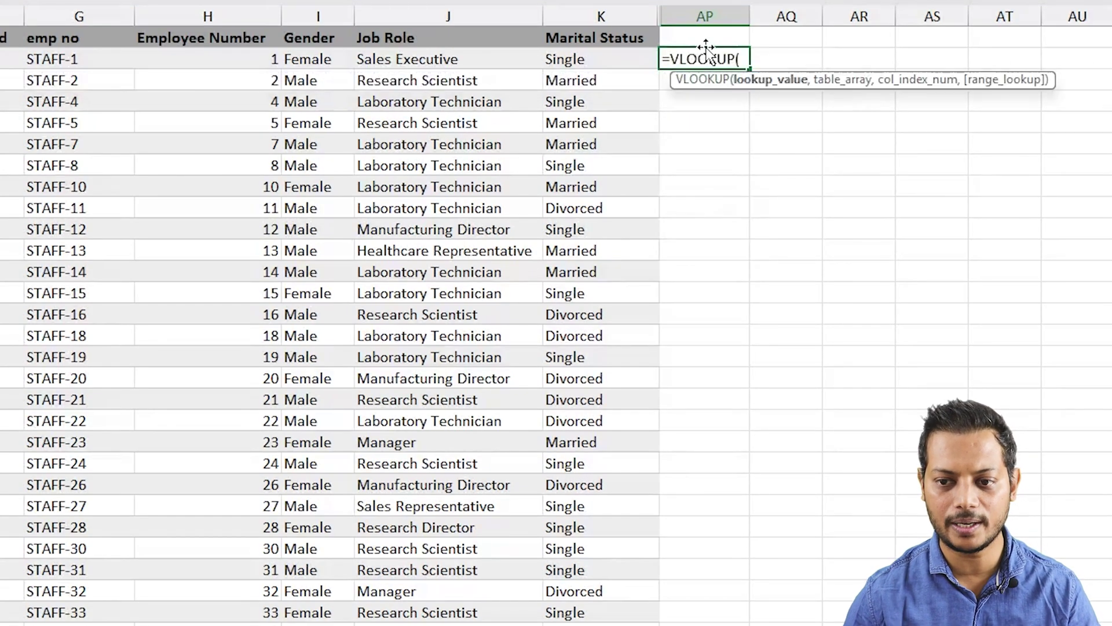
click(457, 59)
text(,)
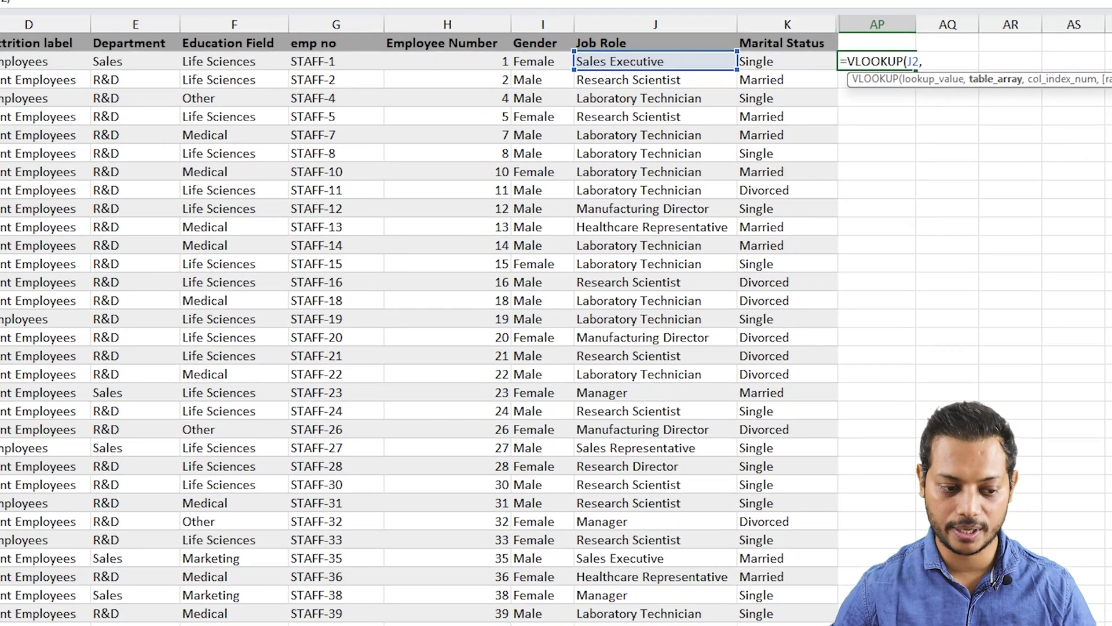
click(149, 606)
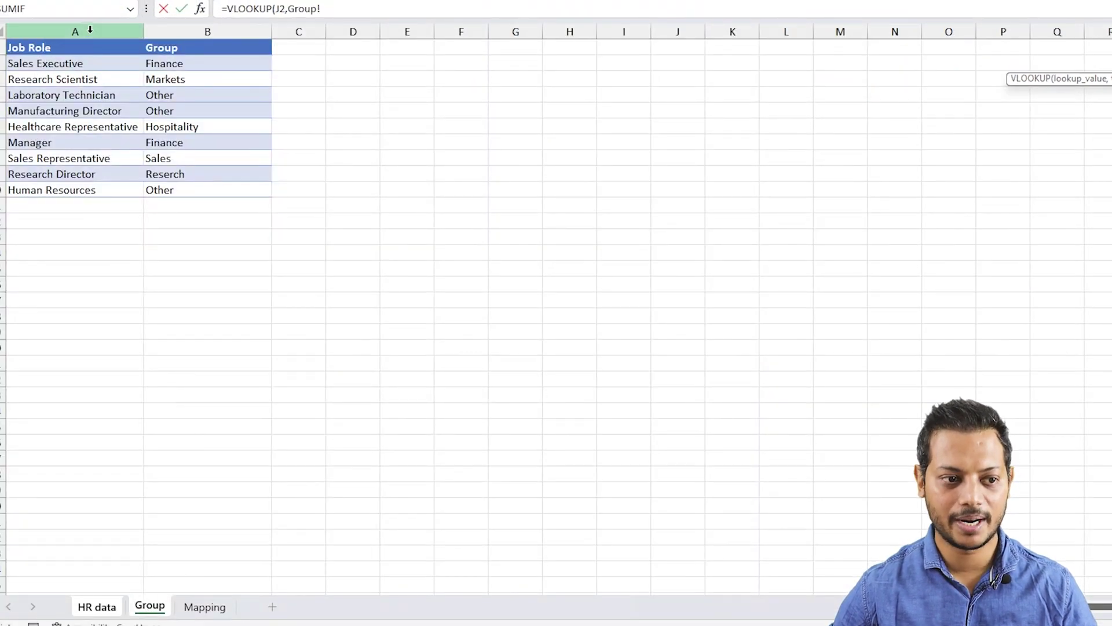
drag(79, 31, 156, 29)
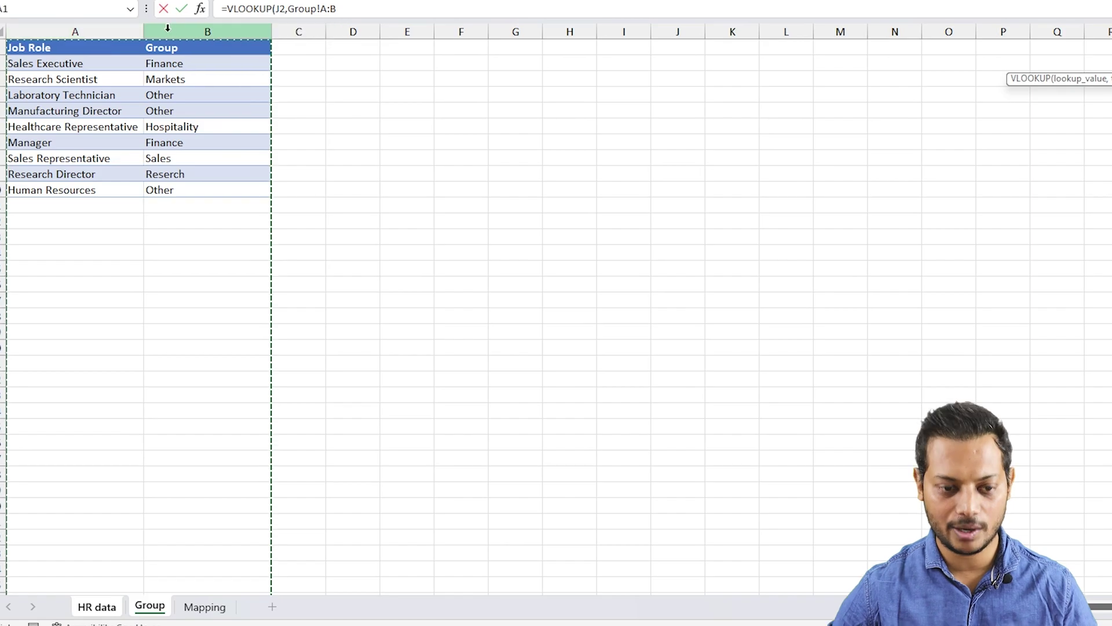
text(,2,0)
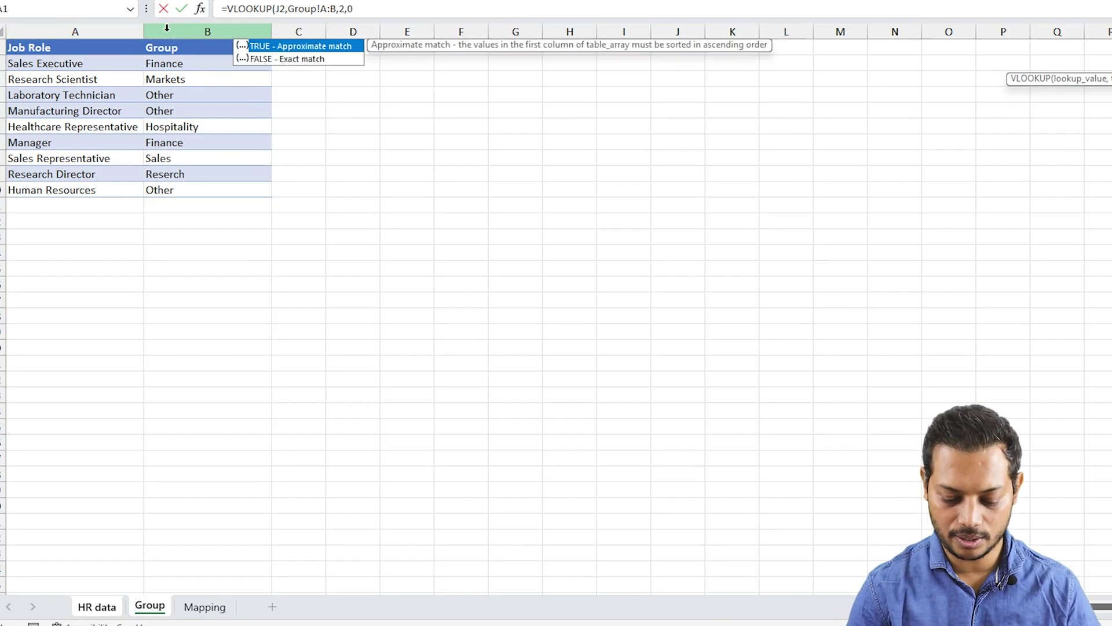
text())
key(Return)
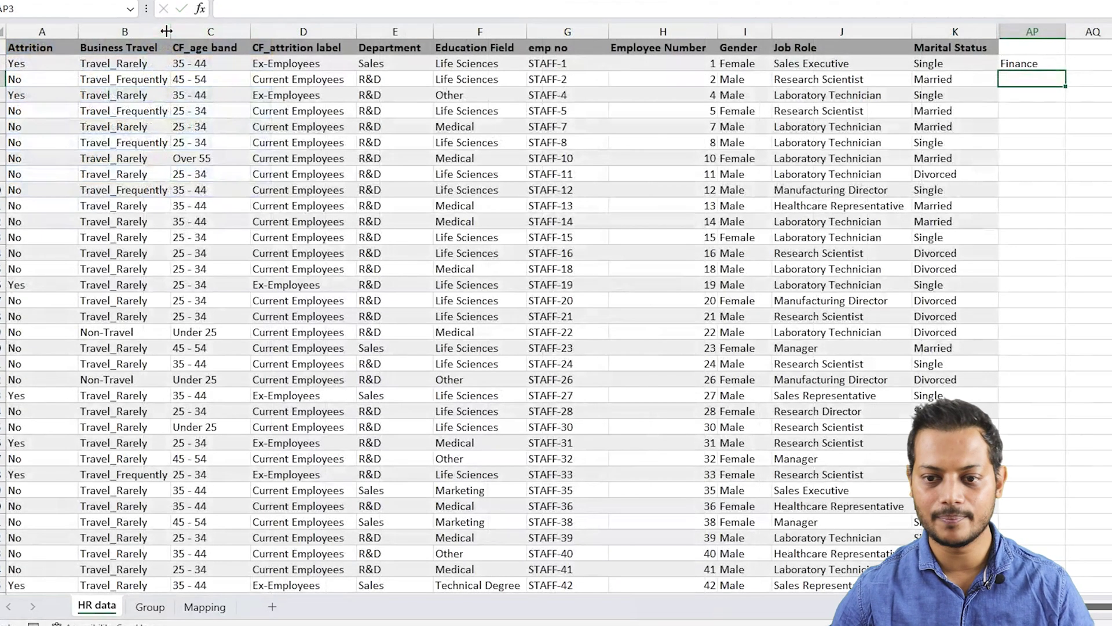
- Fill the VLOOKUP formula in AP2 down column AP to the last employee row
key(Up)
key(ctrl+shift+End)
key(ctrl+BackSpace)
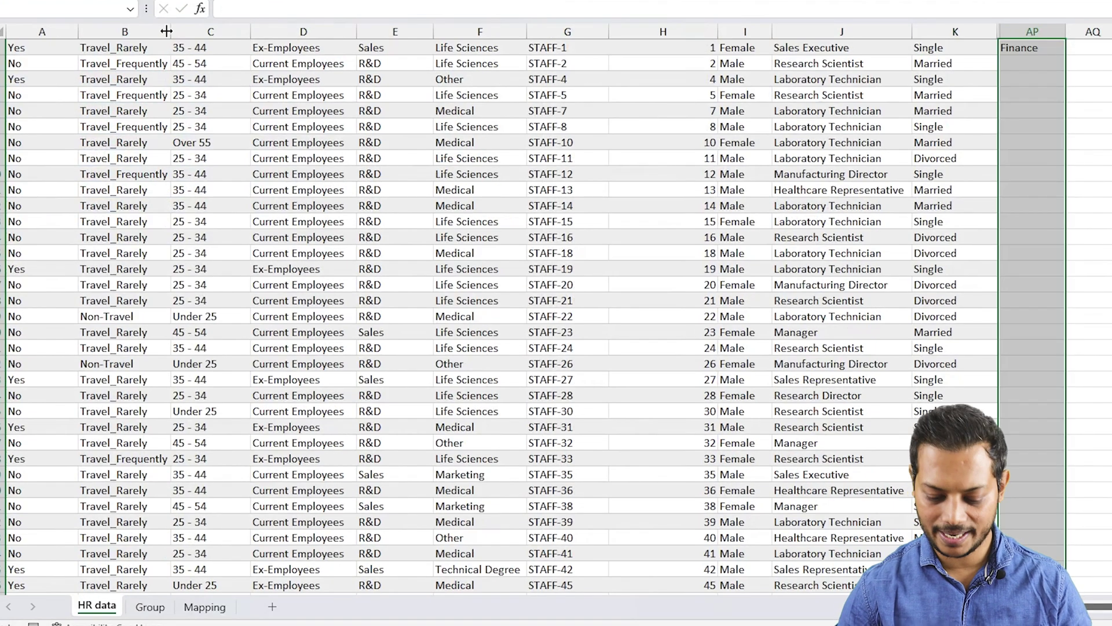
key(ctrl+d)
key(ctrl+Down)
key(ctrl+Up)
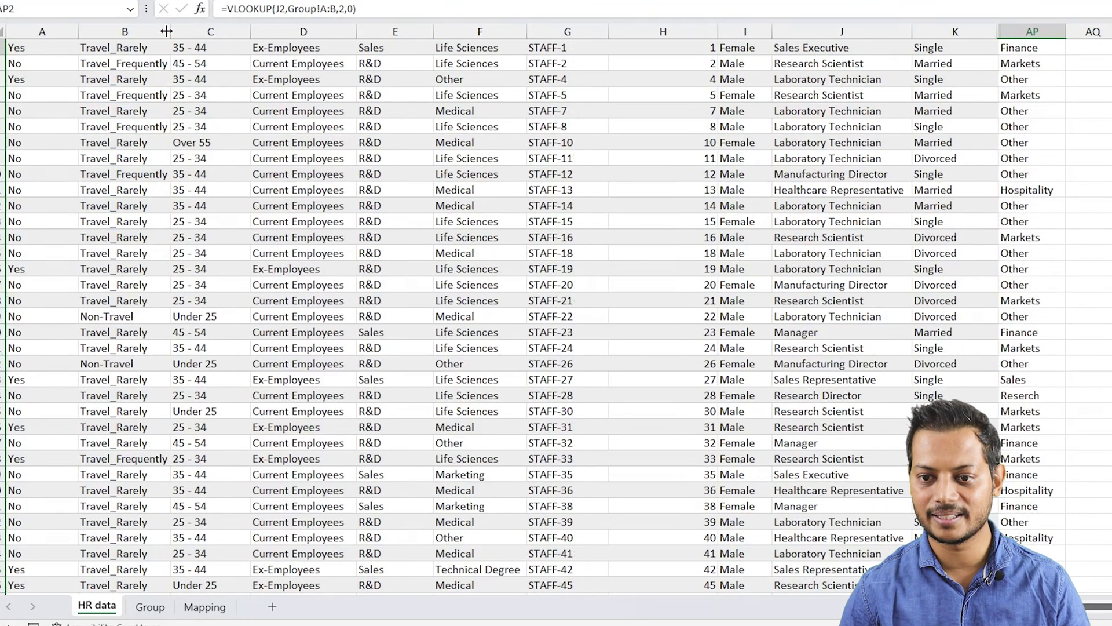
scroll(166, 31, up, 1)
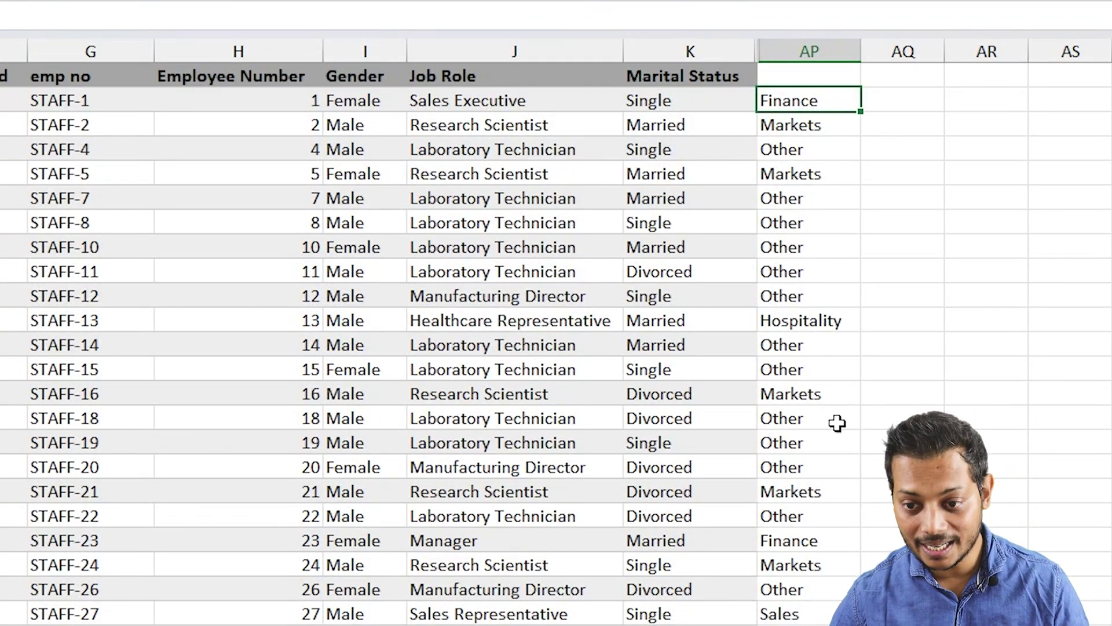
- Examine the looked-up groups and the emp no column, and compare them with the employee mapping table on the Mapping sheet
mouse_move(755, 42)
mouse_down()
mouse_move(802, 194)
mouse_move(873, 625)
mouse_up()
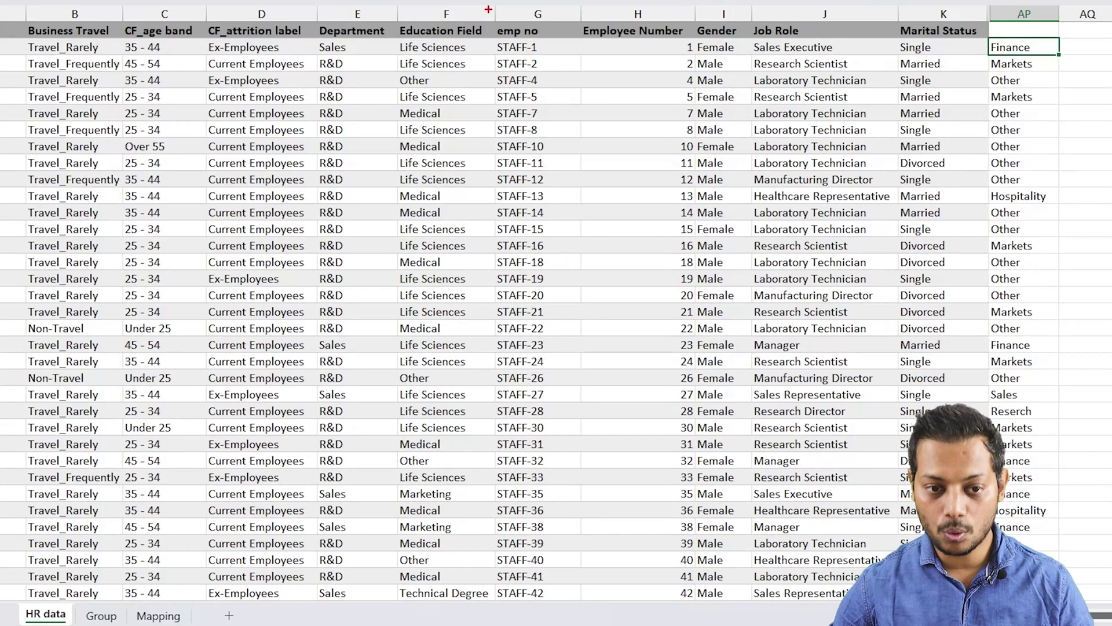
drag(497, 8, 558, 418)
click(160, 615)
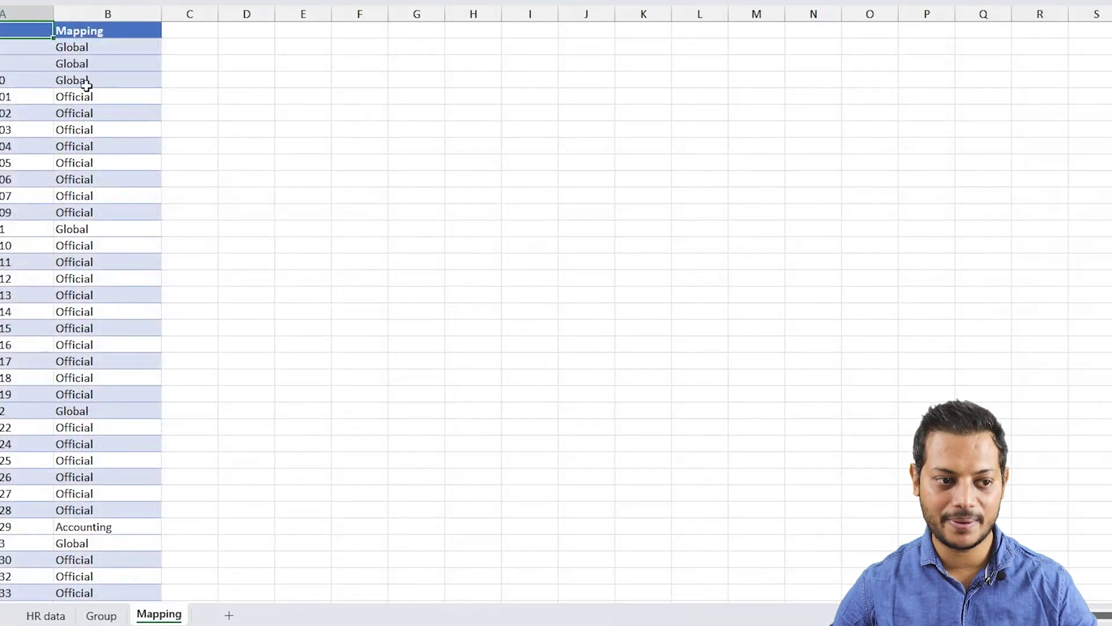
drag(35, 51, 134, 472)
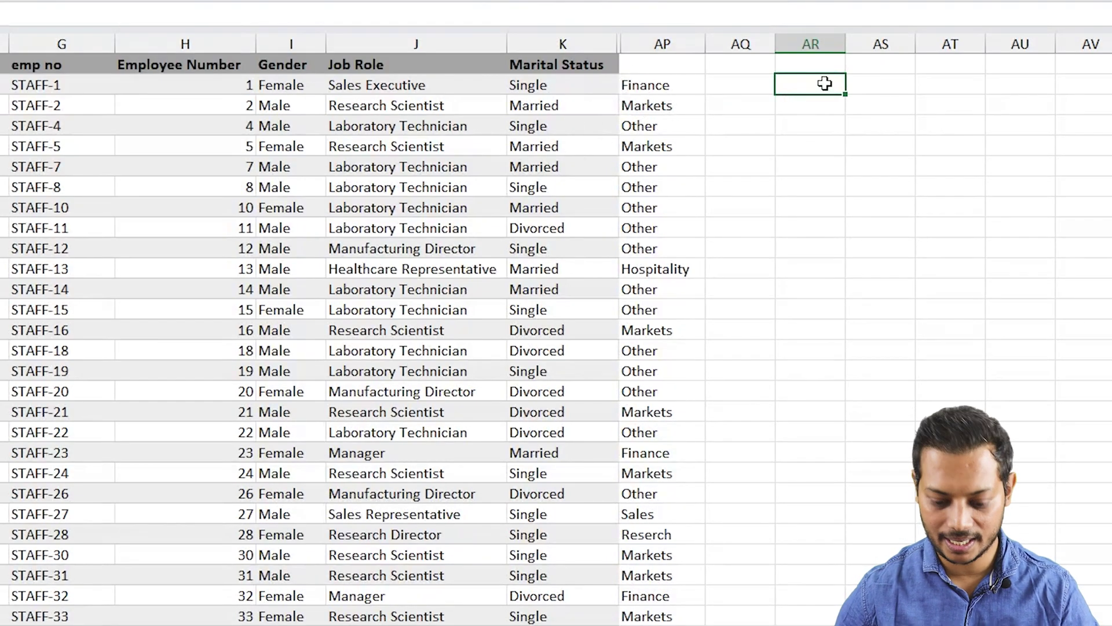
- Start an IF formula in cell AR2 of the HR data sheet with the logical test AP2="Finance"
text(=IF()
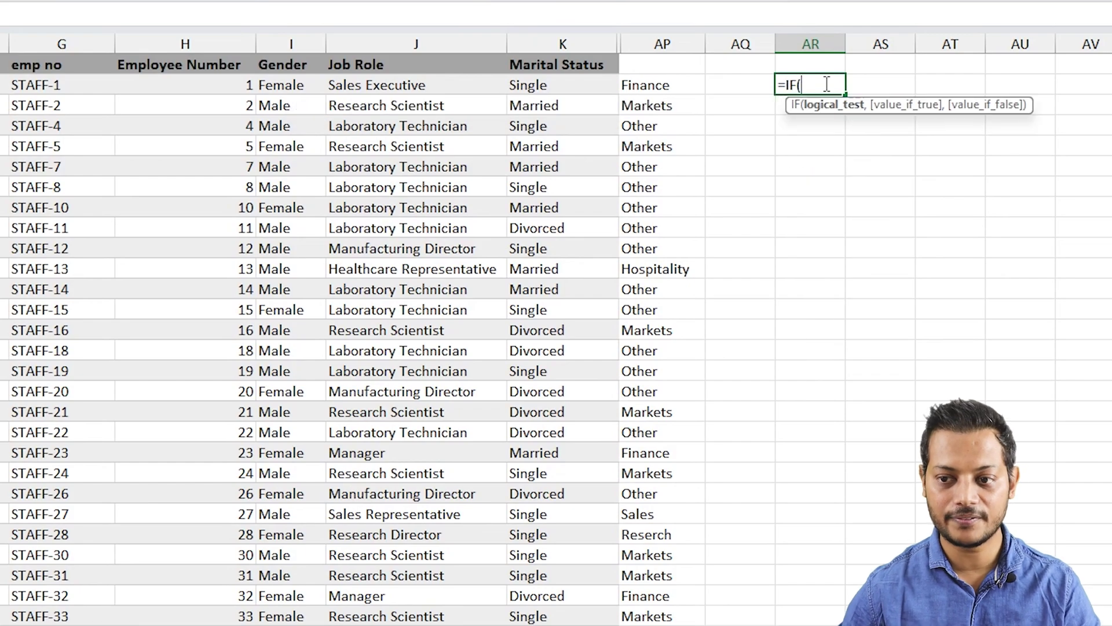
click(648, 86)
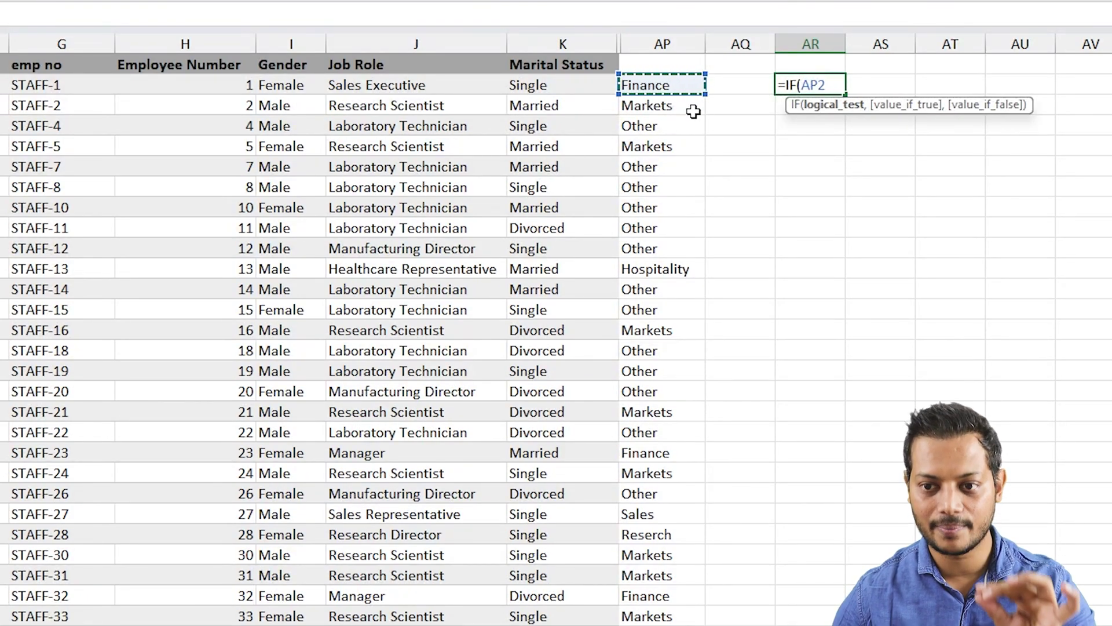
text(=)
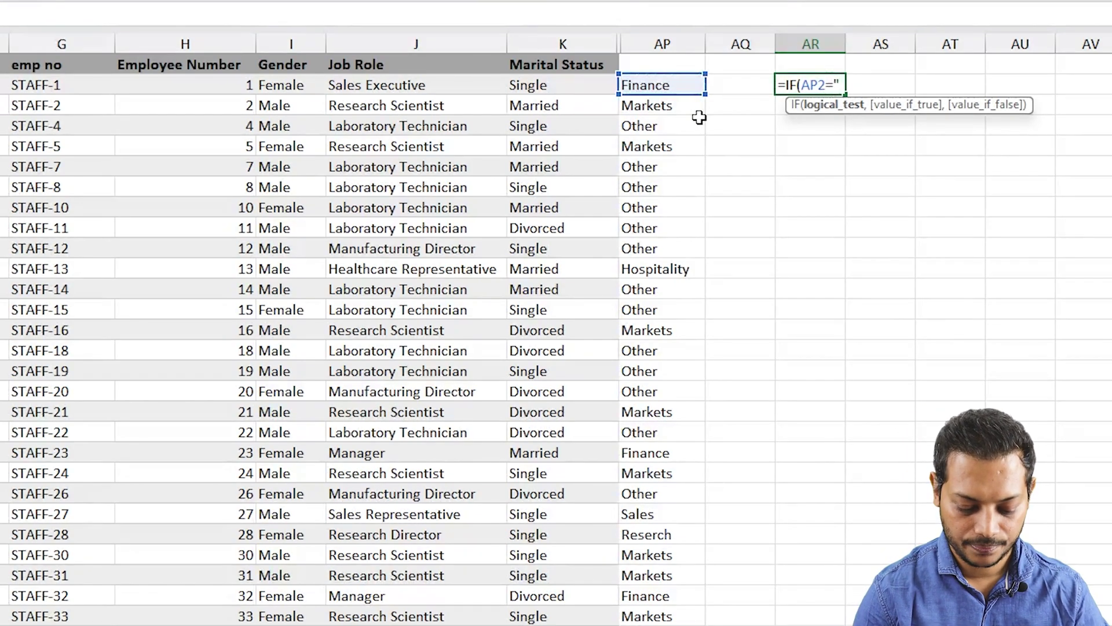
text("Finan)
key(BackSpace)
key(BackSpace)
text(nance)
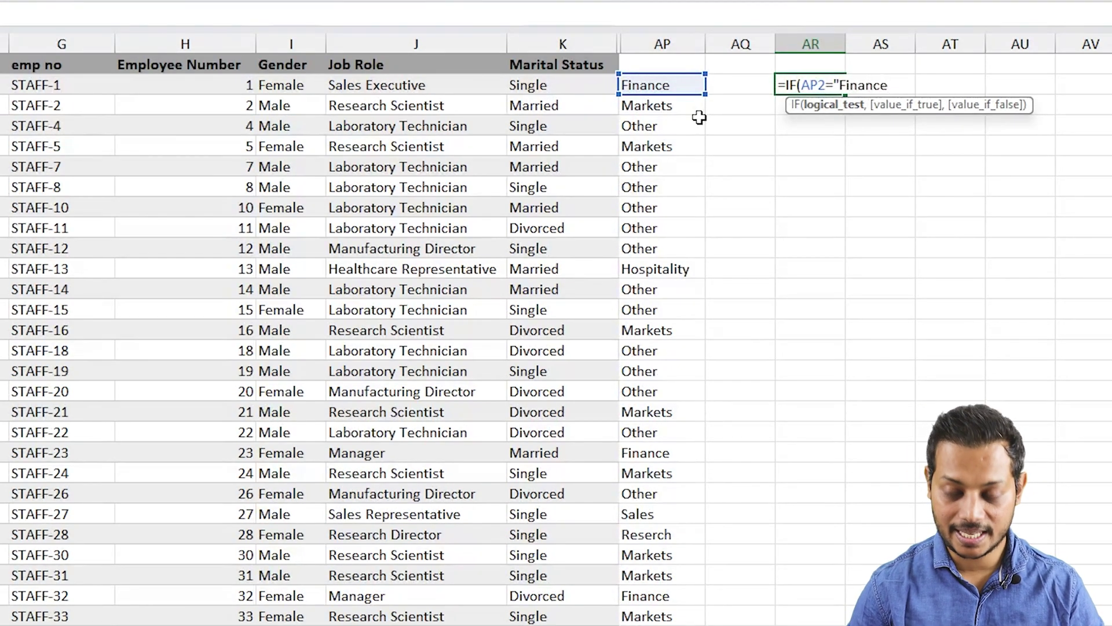
text(",)
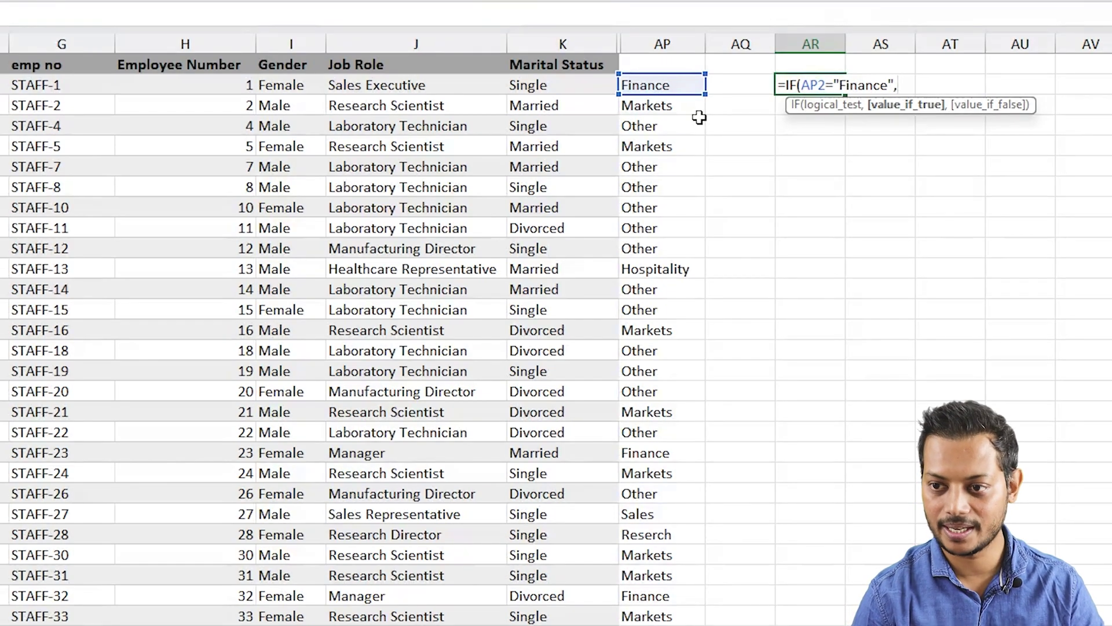
- Complete the AR2 formula with VLOOKUP(G2,Mapping!A:B,2,0) as the value if true
text(vlo)
key(Tab)
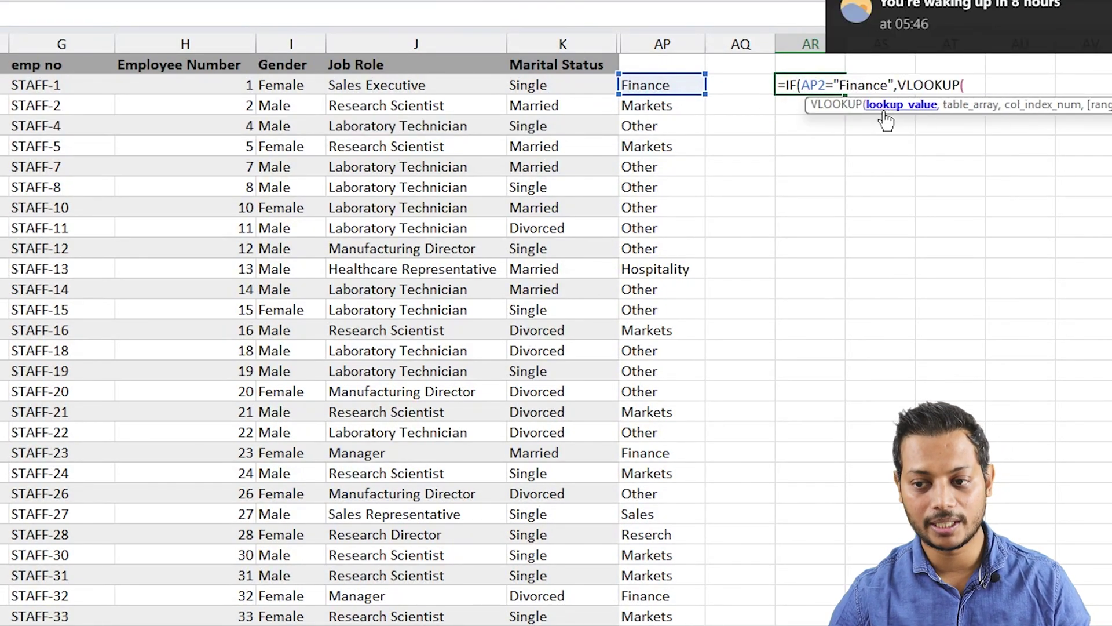
click(38, 87)
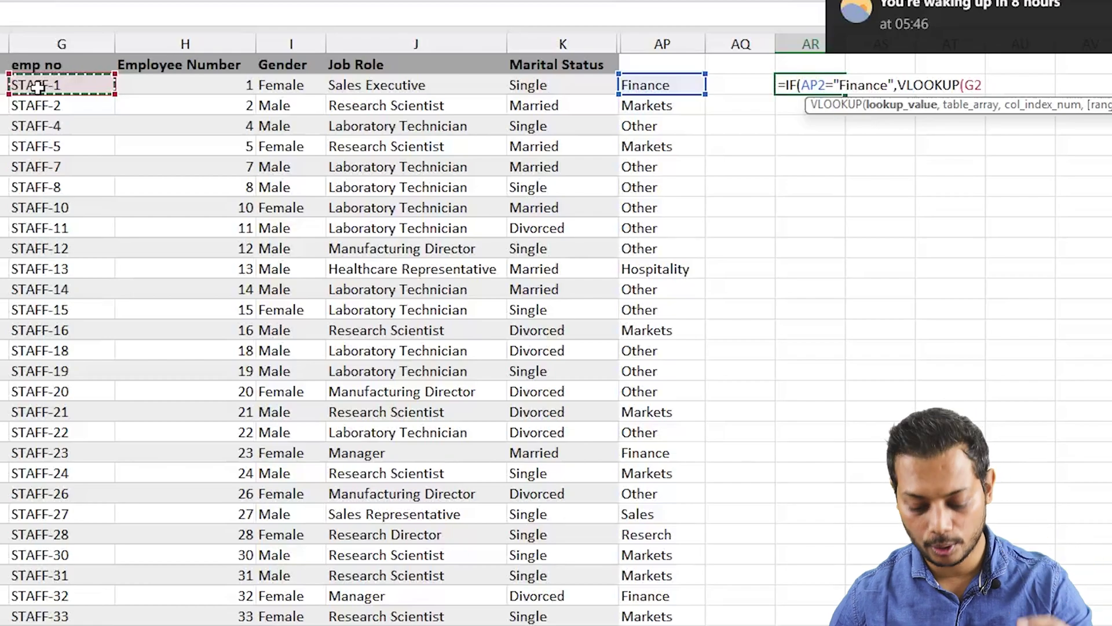
text(,)
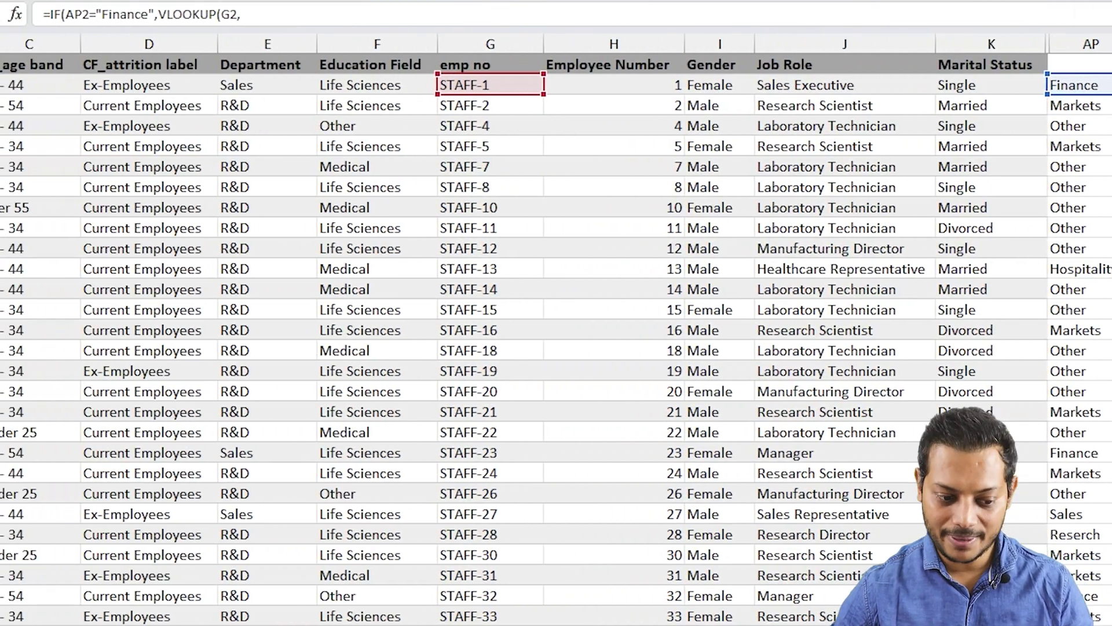
key(ctrl+Page_Down)
click(87, 46)
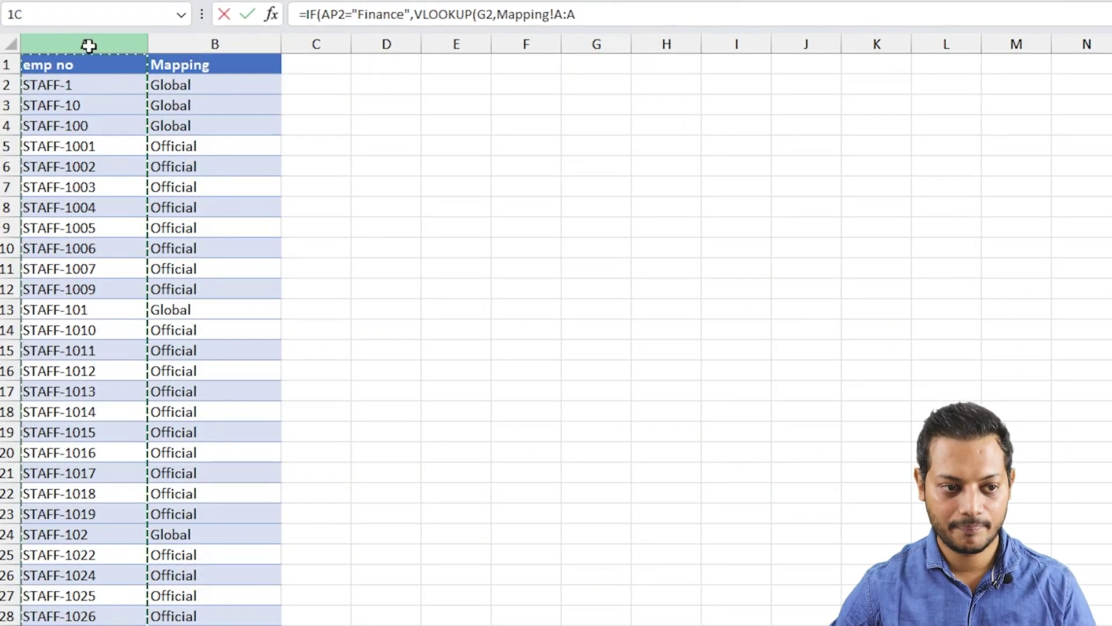
drag(89, 46, 184, 49)
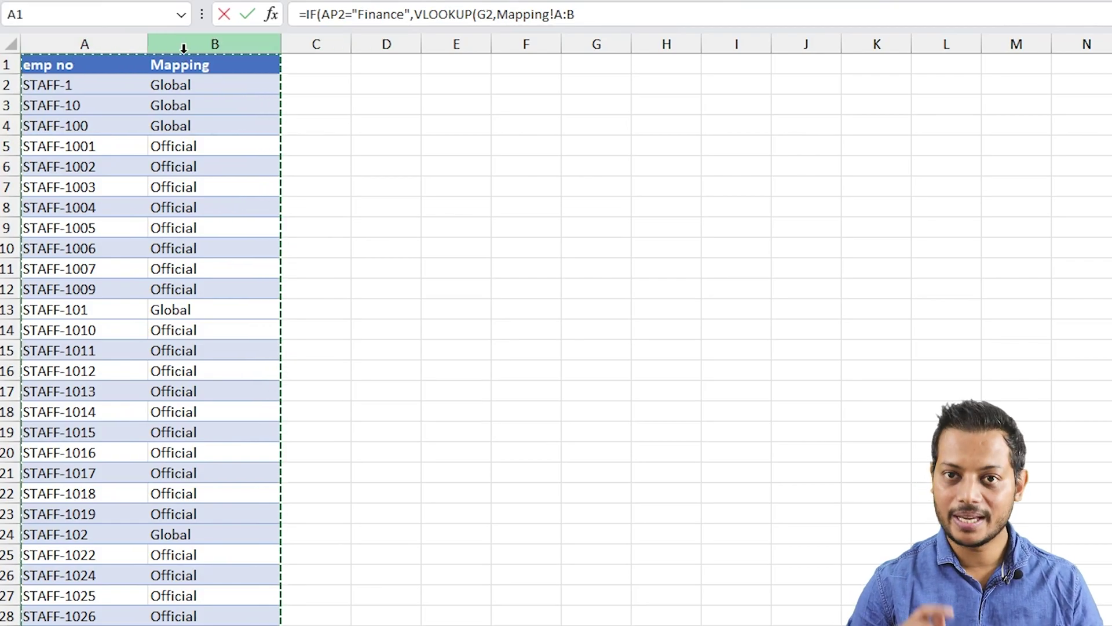
text(,)
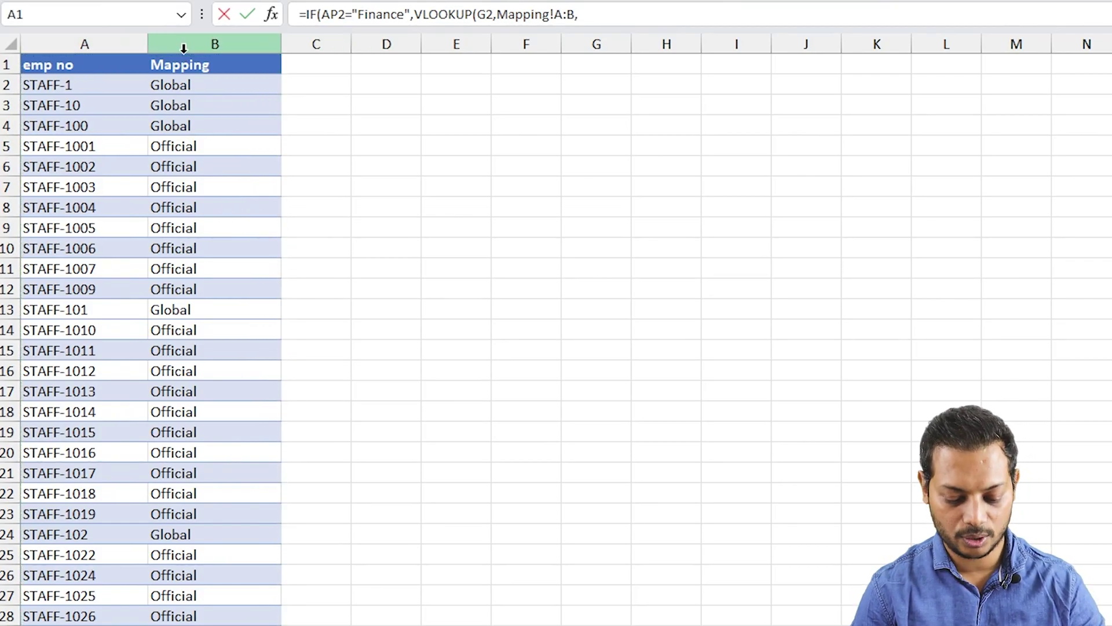
text(2,0))
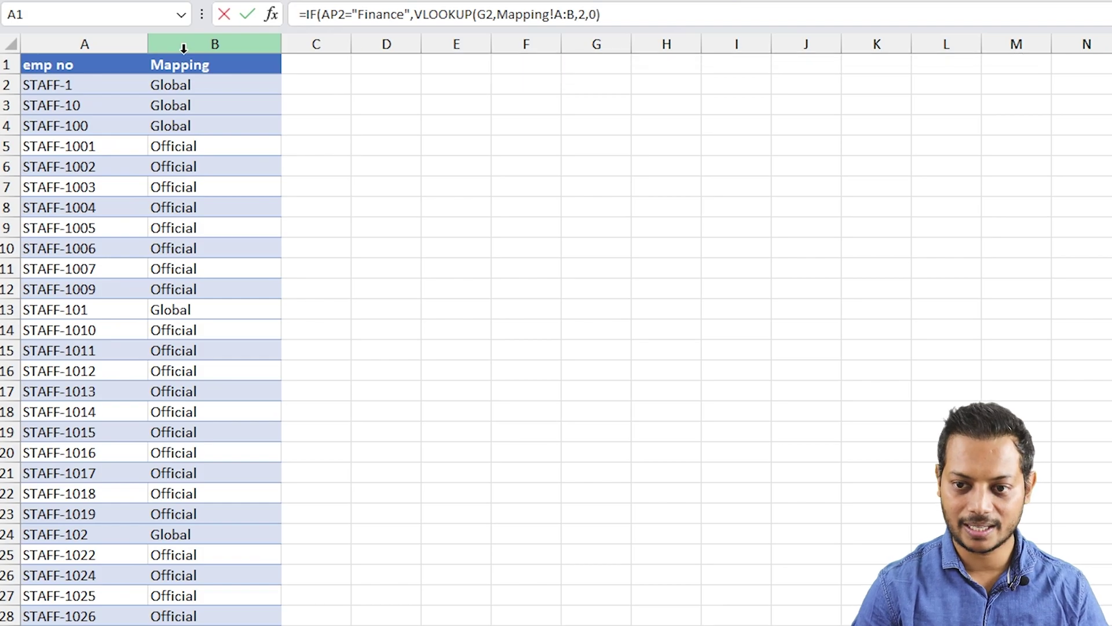
key(Return)
- Fill the AR2 formula down column AR for all employee rows
click(892, 405)
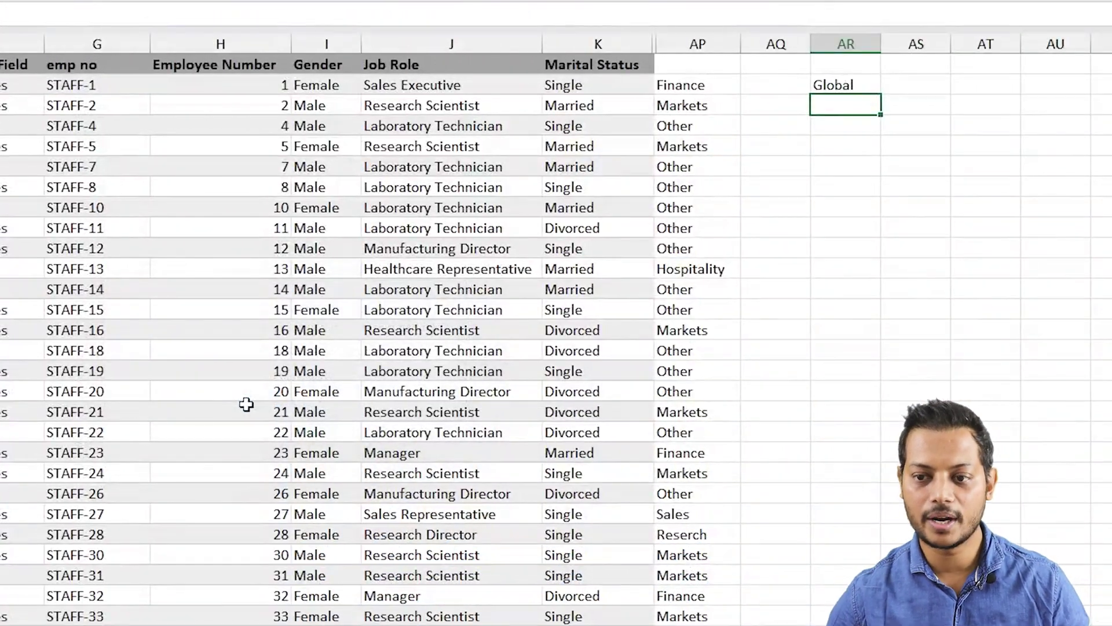
click(844, 88)
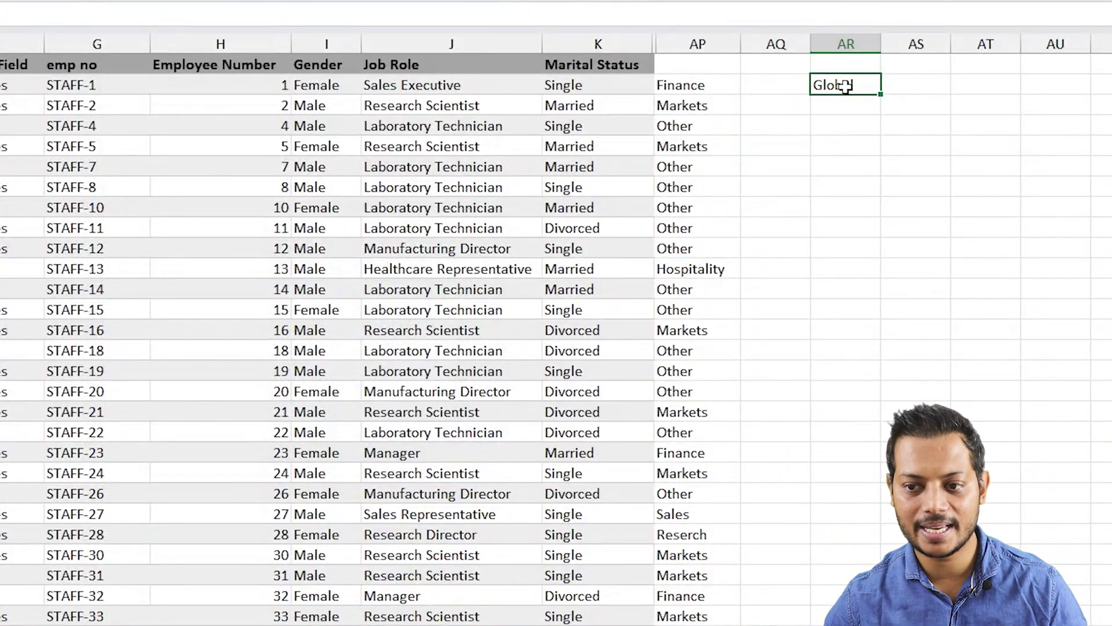
double_click(880, 94)
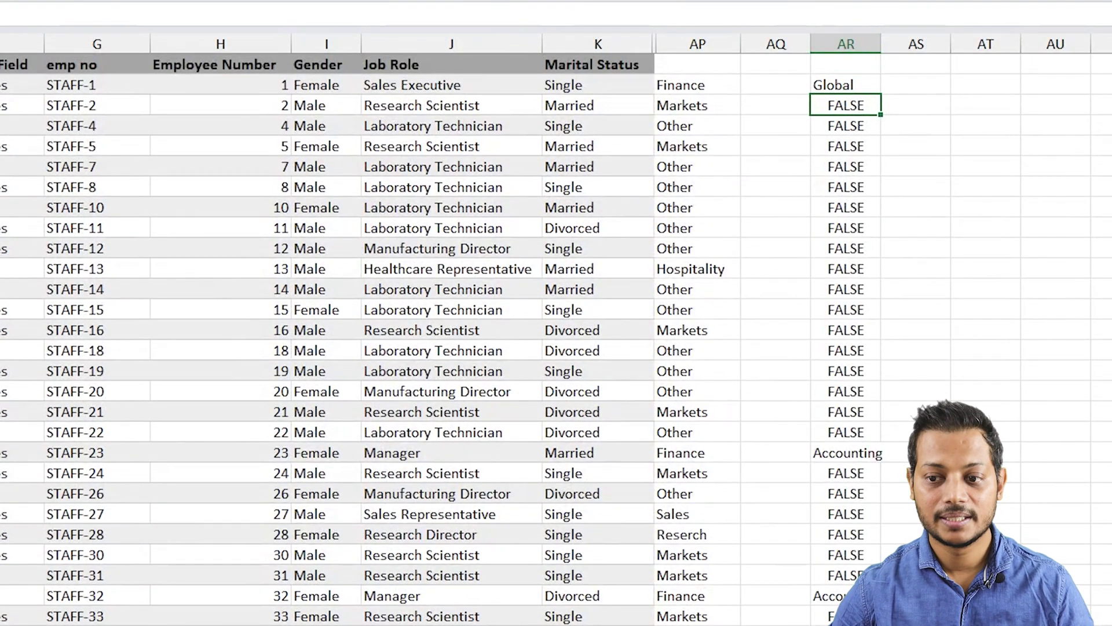
- Compare the Finance entries in column AP with their mapping results in column AR, including the STAFF-1 and STAFF-23 rows
click(721, 453)
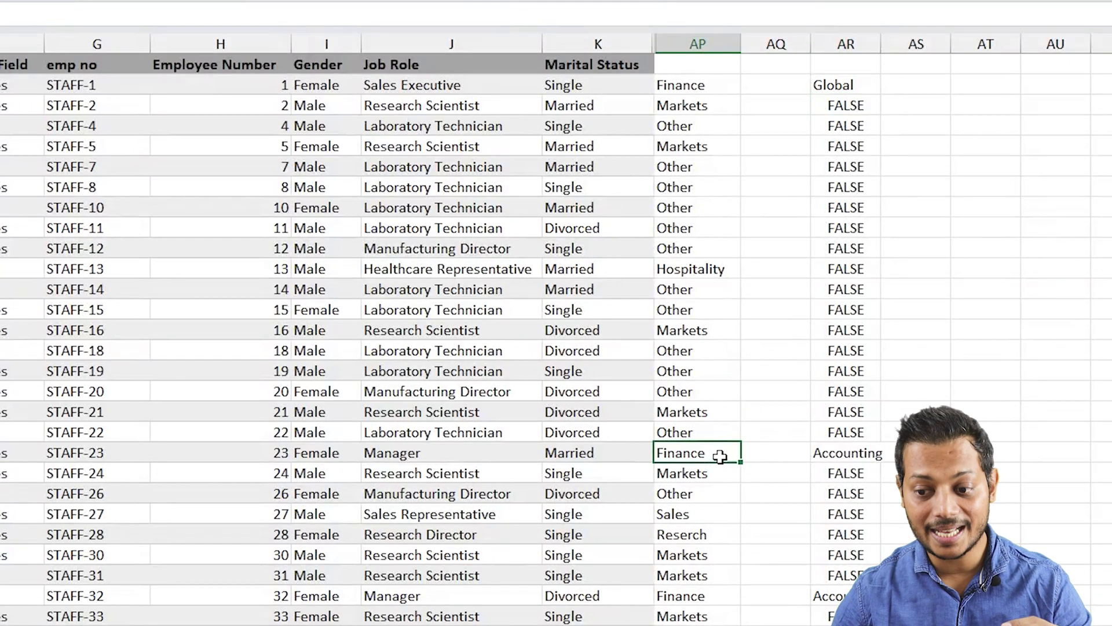
click(789, 453)
click(865, 452)
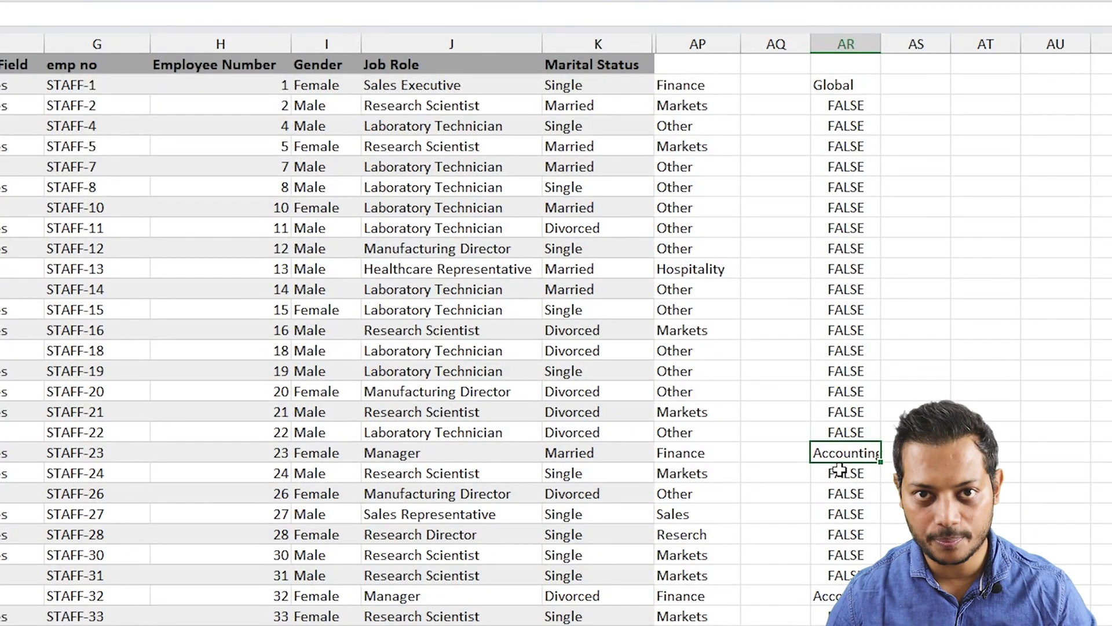
click(844, 84)
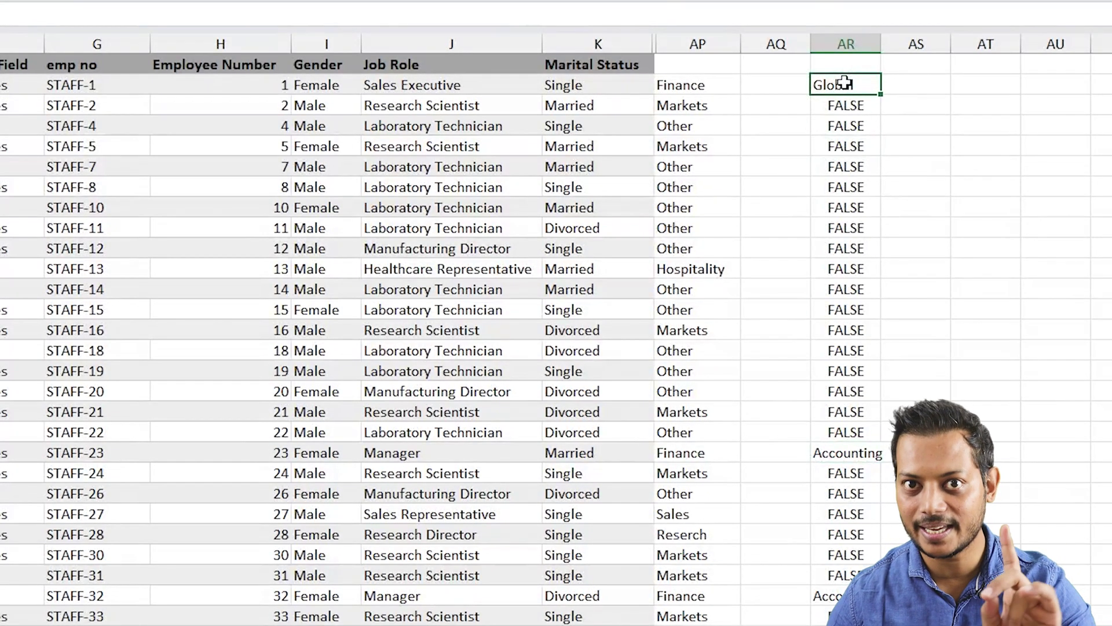
click(683, 454)
click(833, 454)
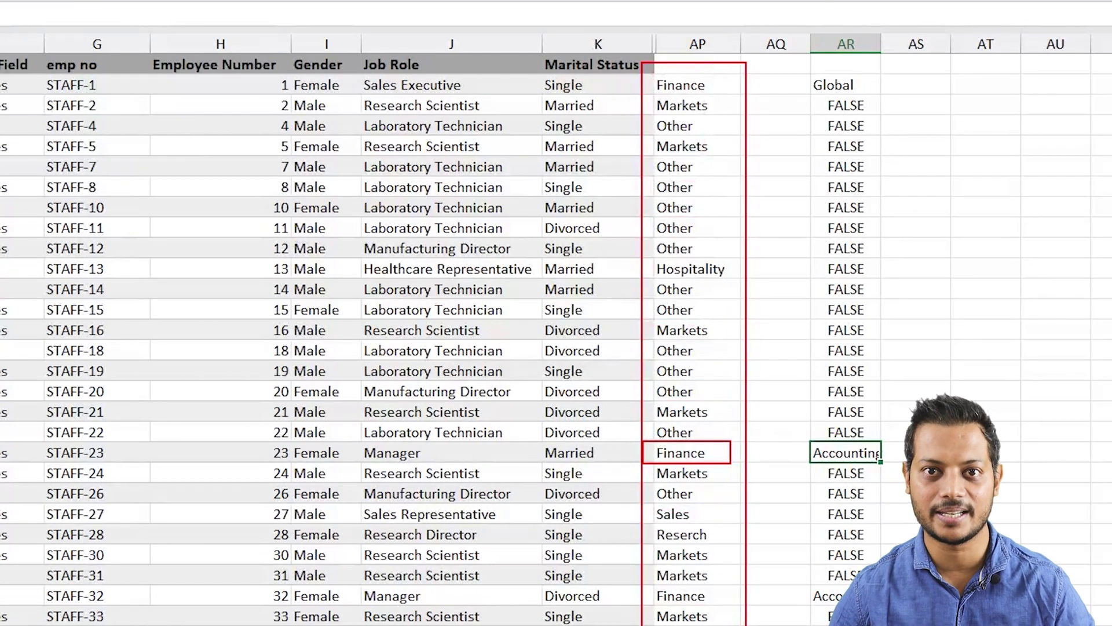
- Start an IF formula in cell AQ2 with the logical test AP2="Finance"
click(775, 83)
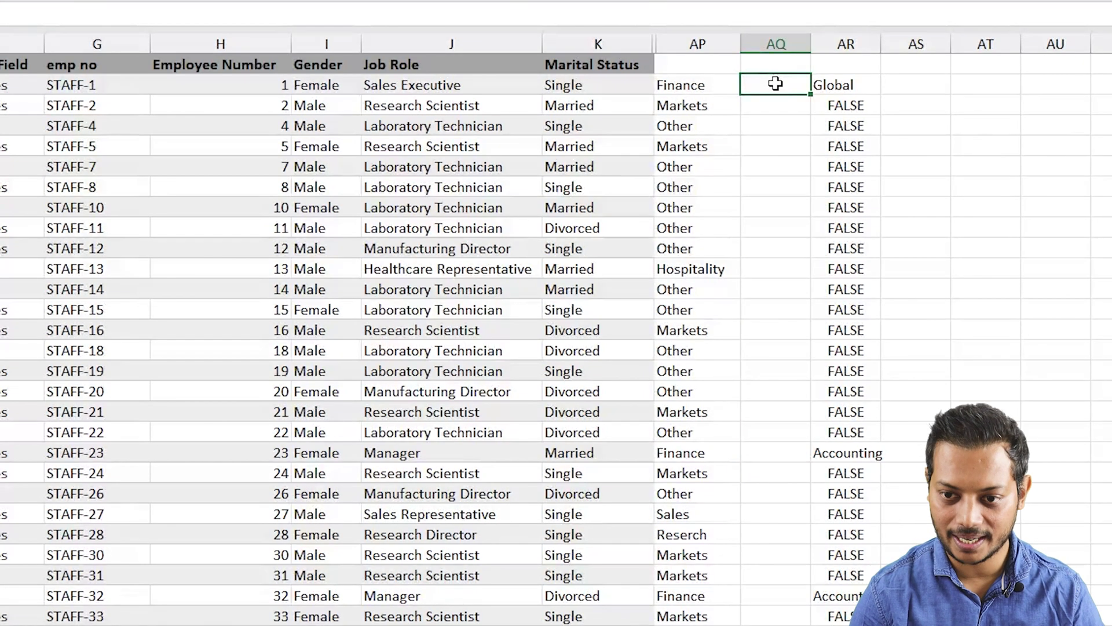
text(=IF()
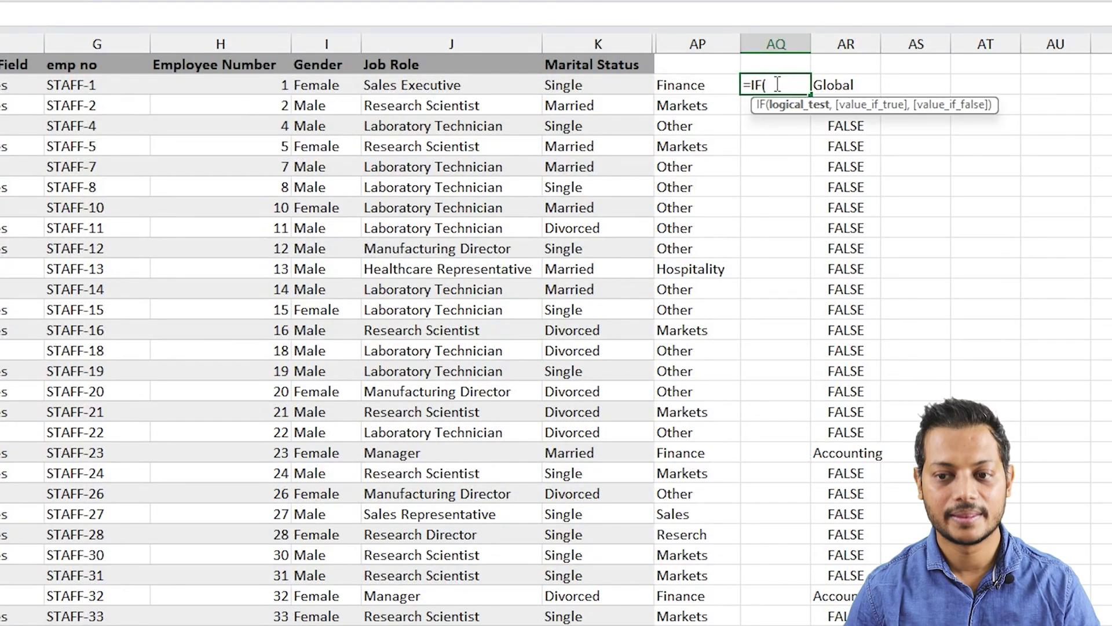
key(Left)
text(=)
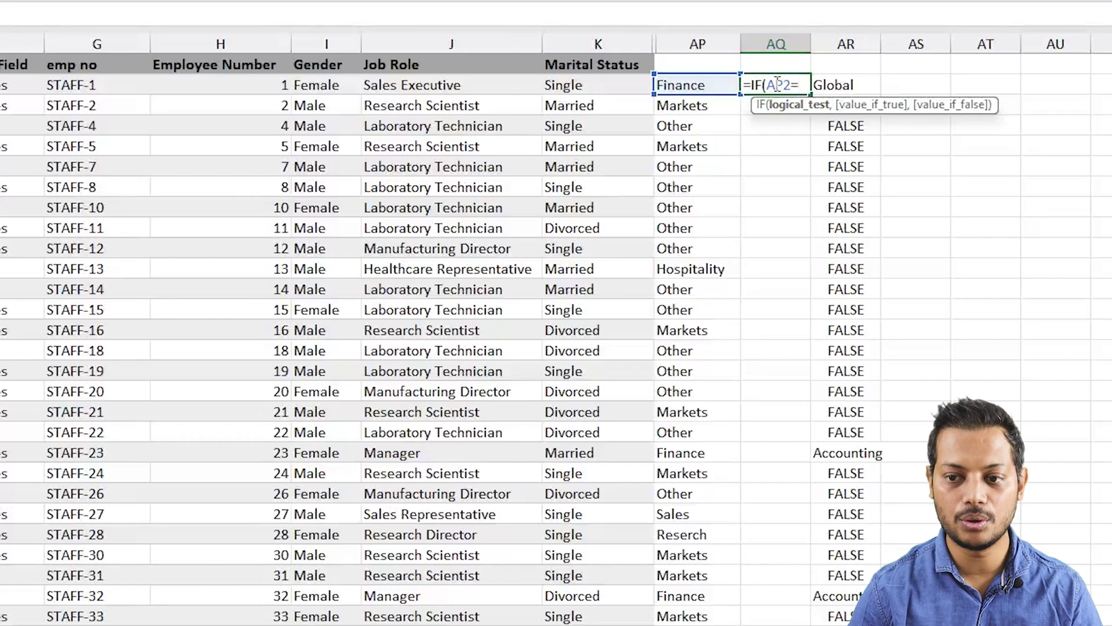
text("Fian)
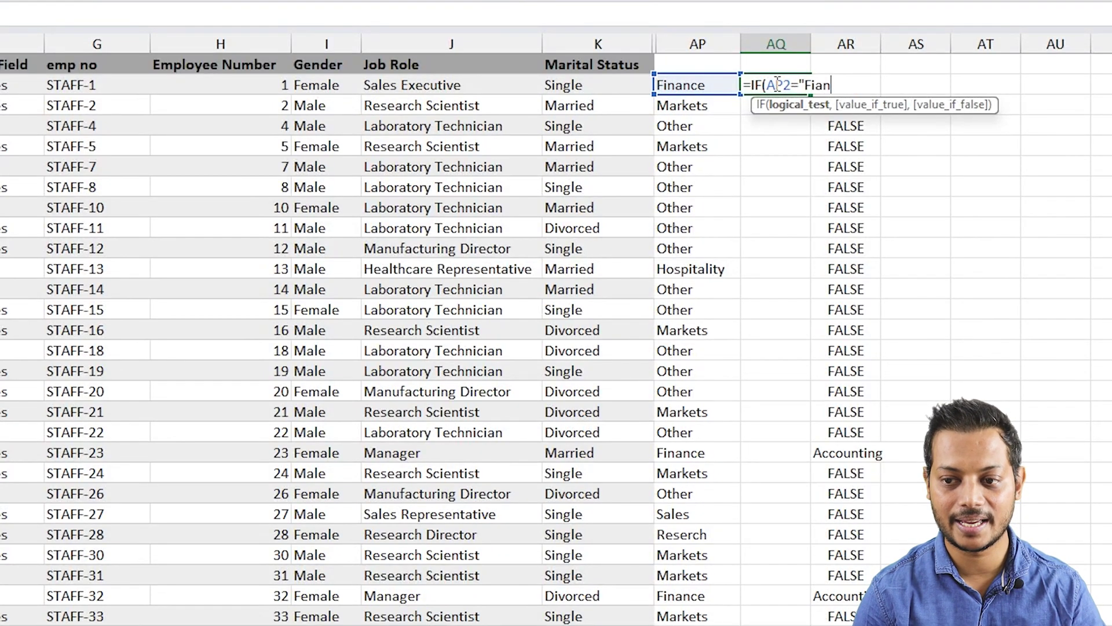
text(nance)
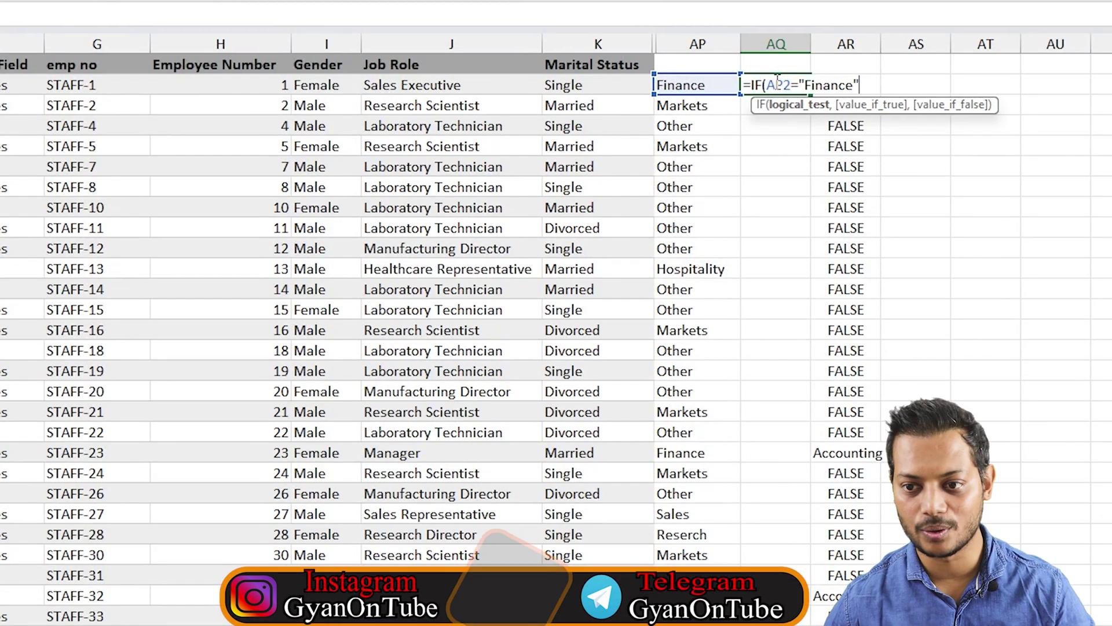
- Wrap AQ2's logical test in an AND function that requires AP2="Finance" and AR2="Accounting"
click(771, 85)
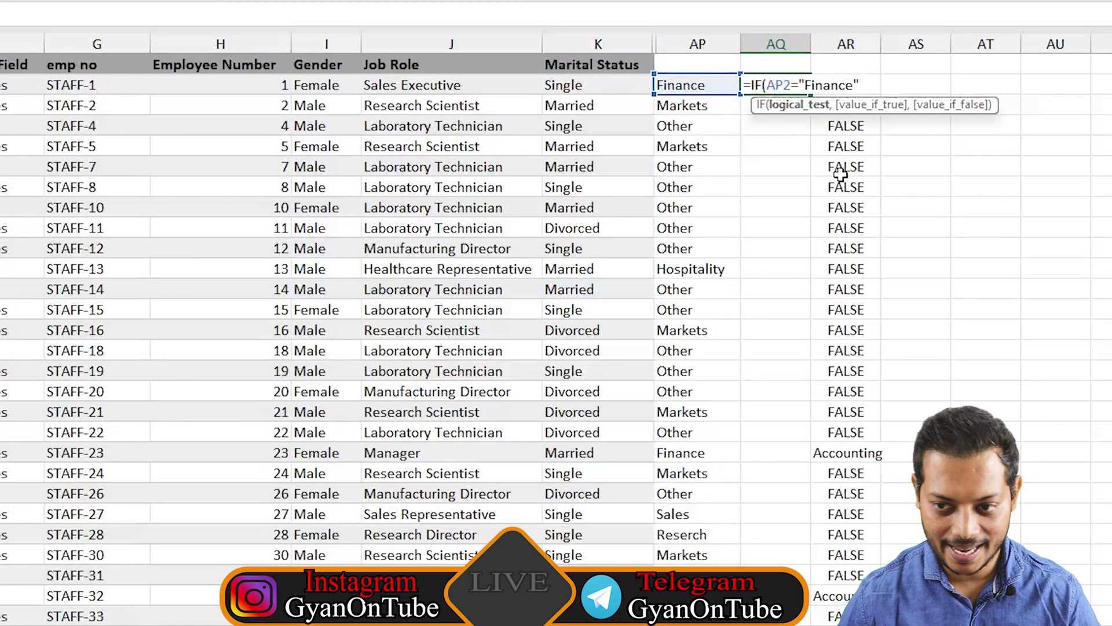
text(and)
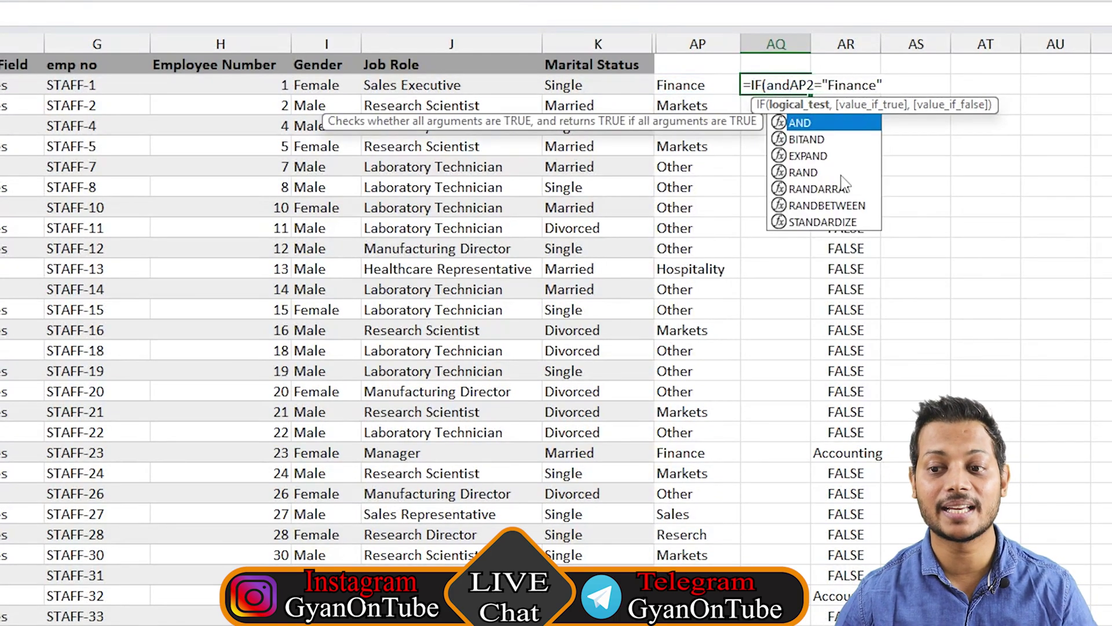
key(Tab)
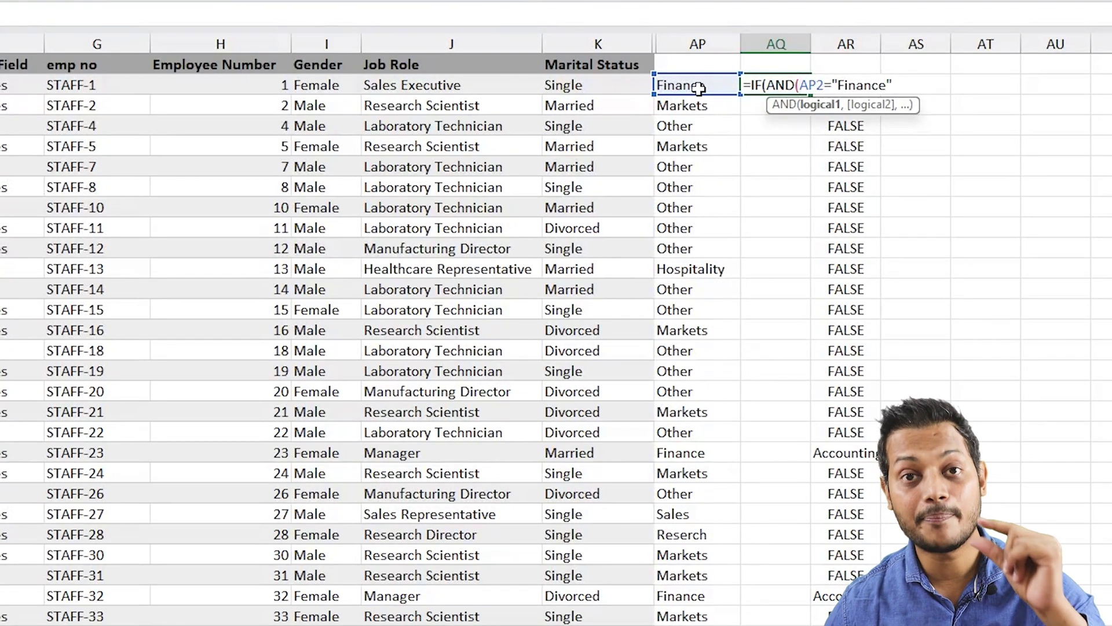
click(916, 86)
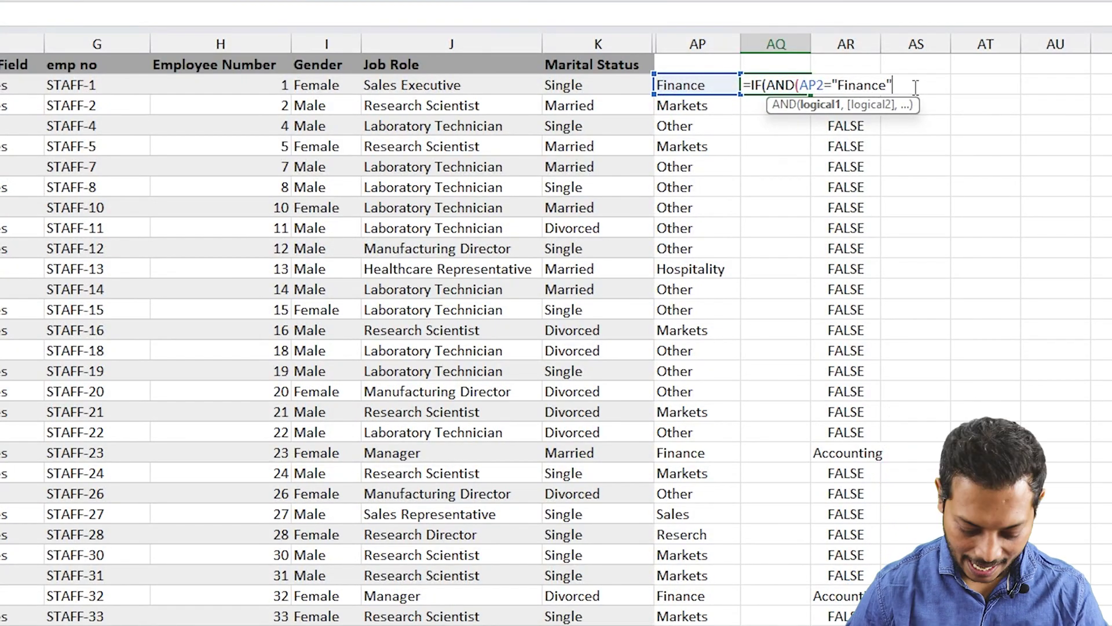
text(,)
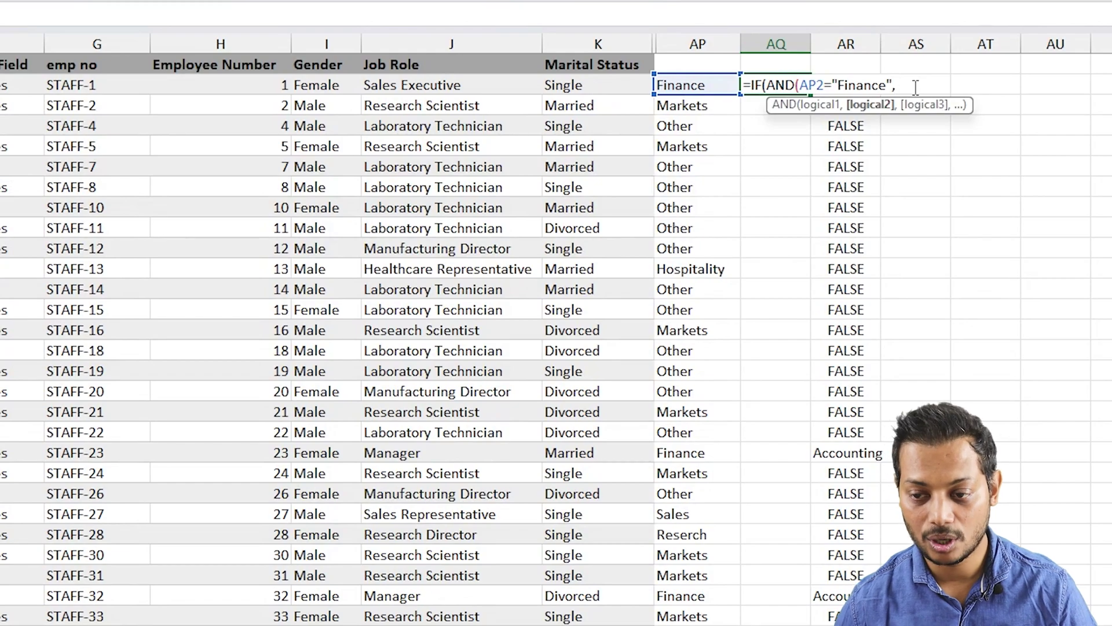
click(866, 88)
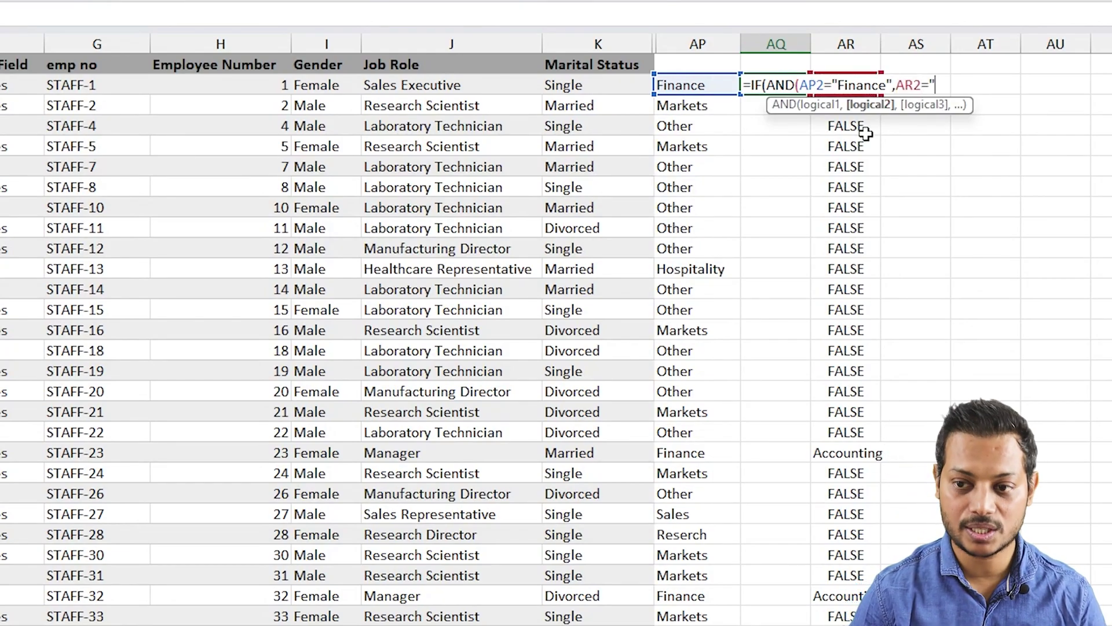
text(="Accounting)
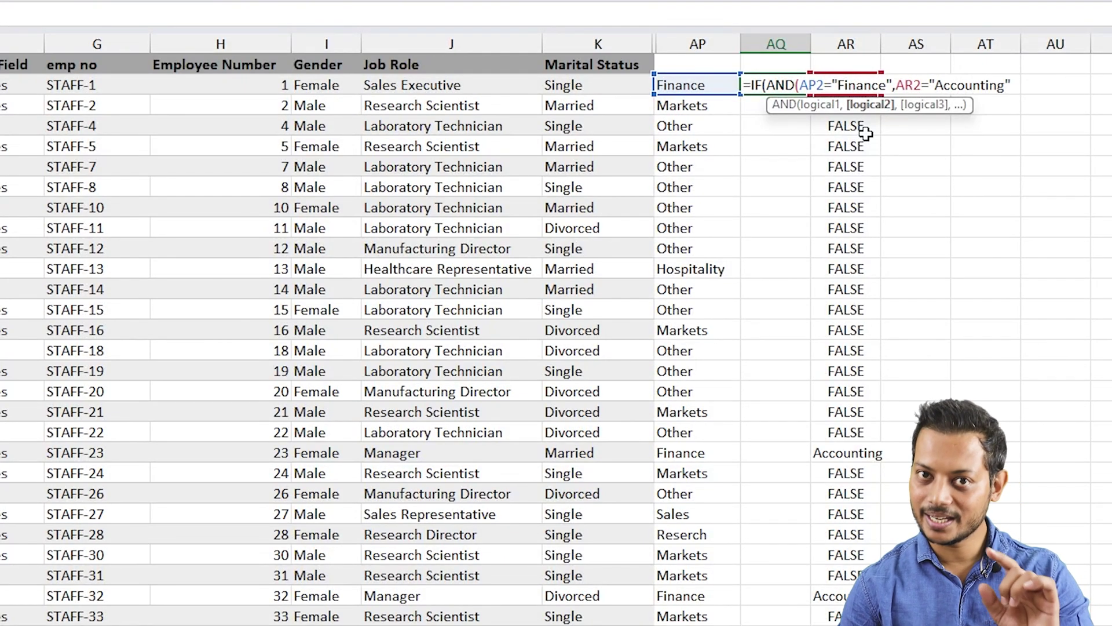
text(",)
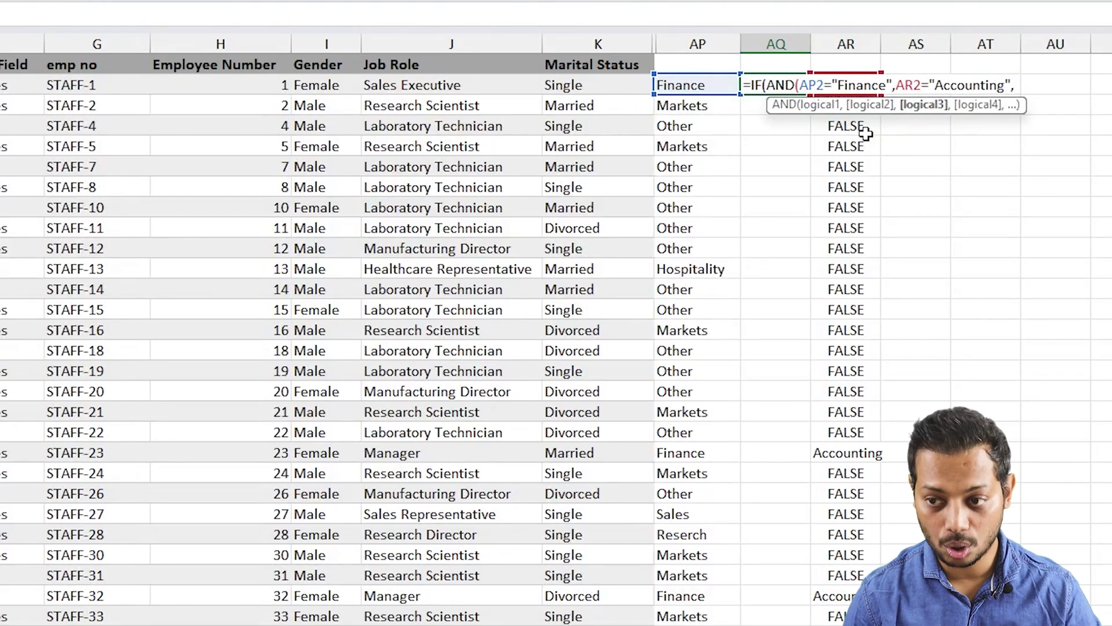
key(BackSpace)
text())
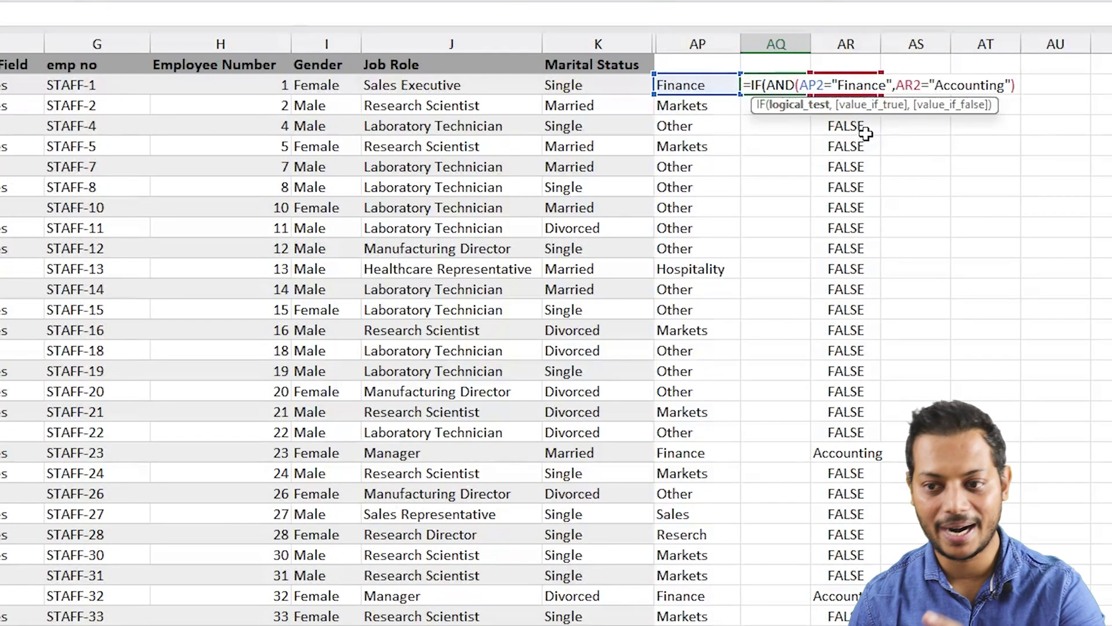
- Complete the AQ2 formula with "Accounting" as the value if true and AP2 as the value if false
text(,)
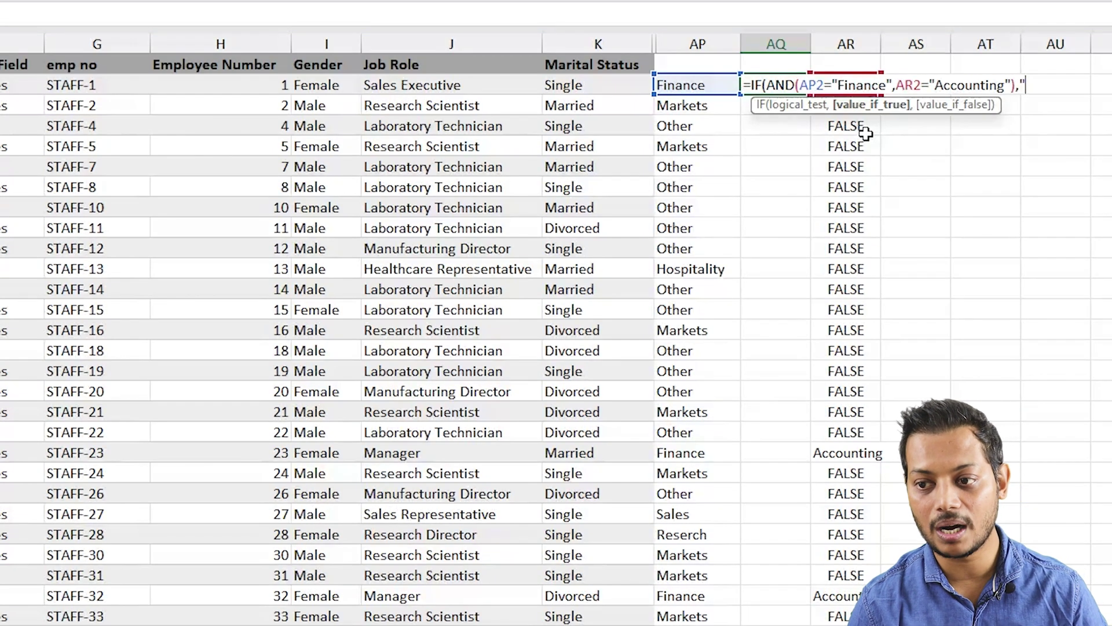
text("Accounting)
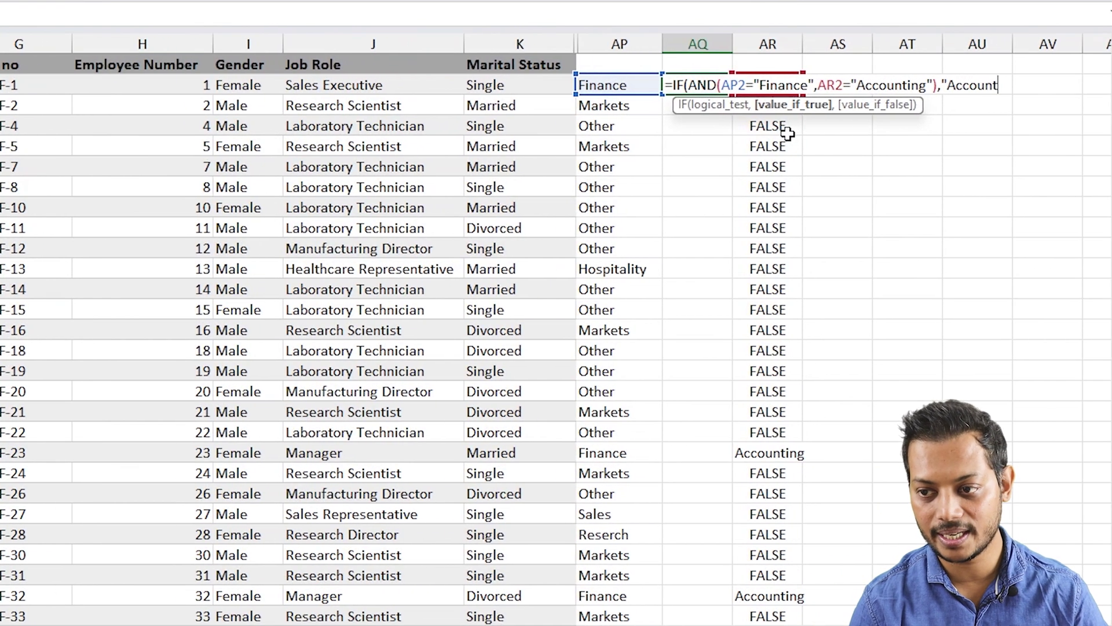
text(",)
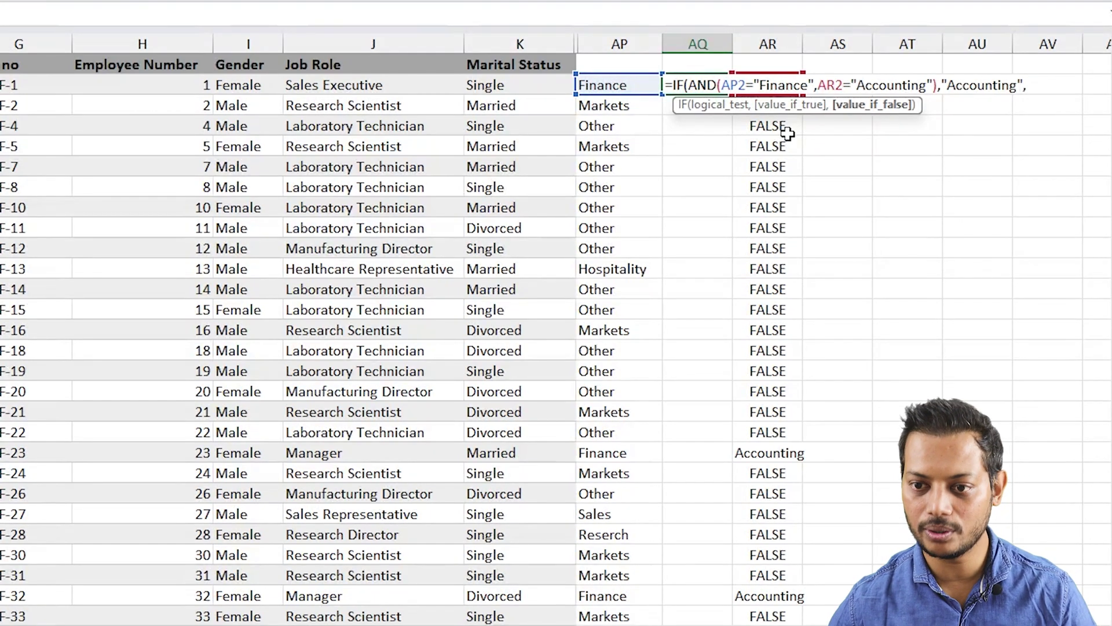
click(608, 84)
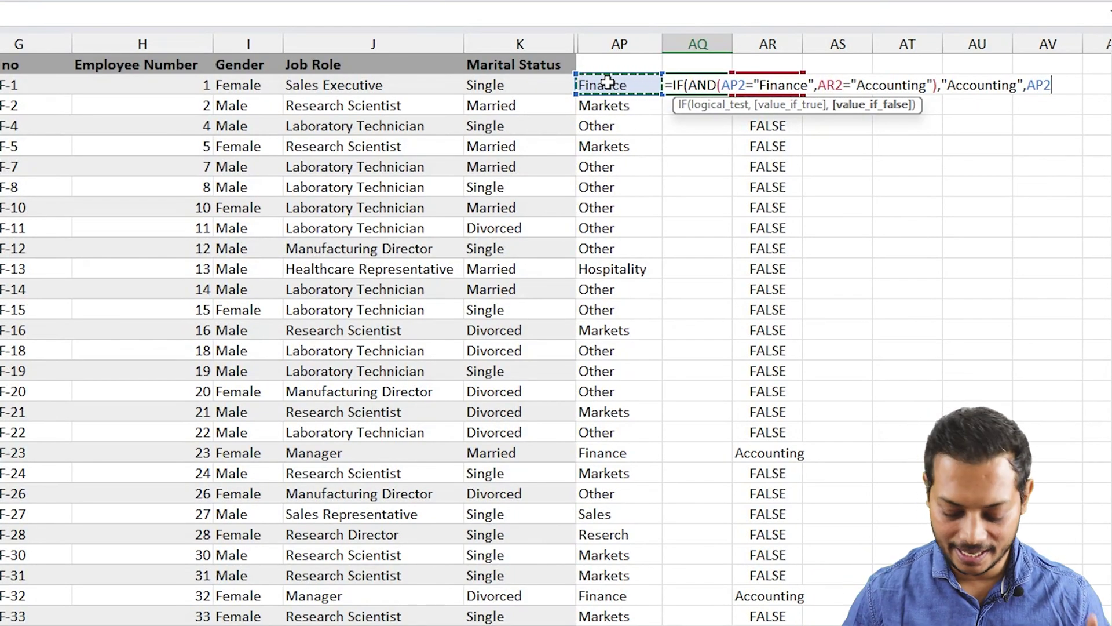
text())
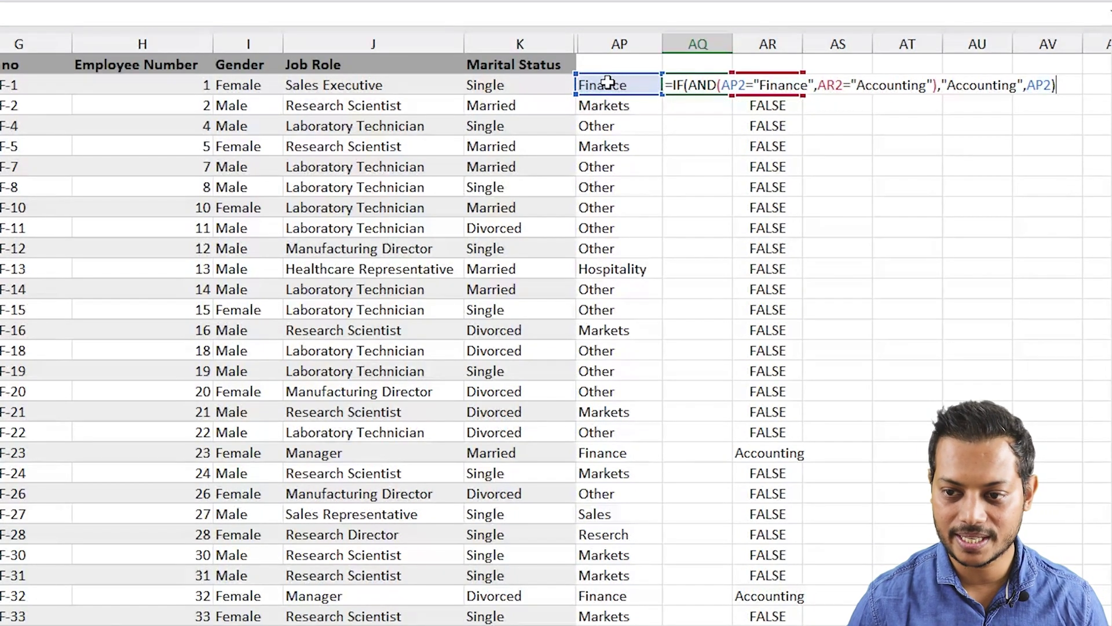
key(Return)
key(Up)
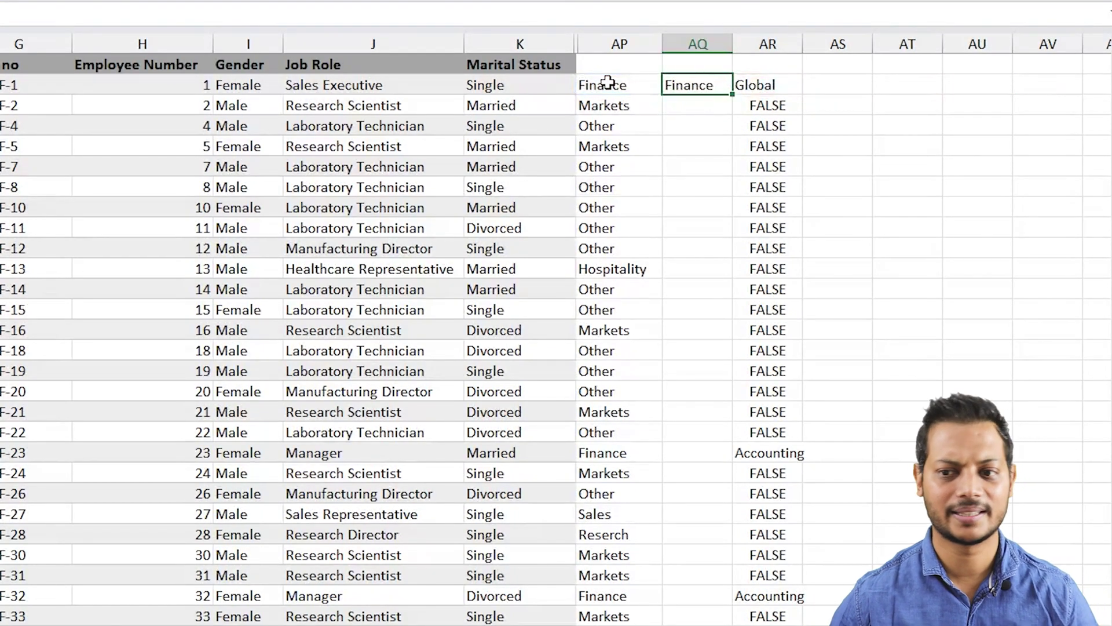
- Fill the AQ2 formula down column AQ for all employee rows and widen the column to fit its entries
double_click(732, 93)
click(644, 452)
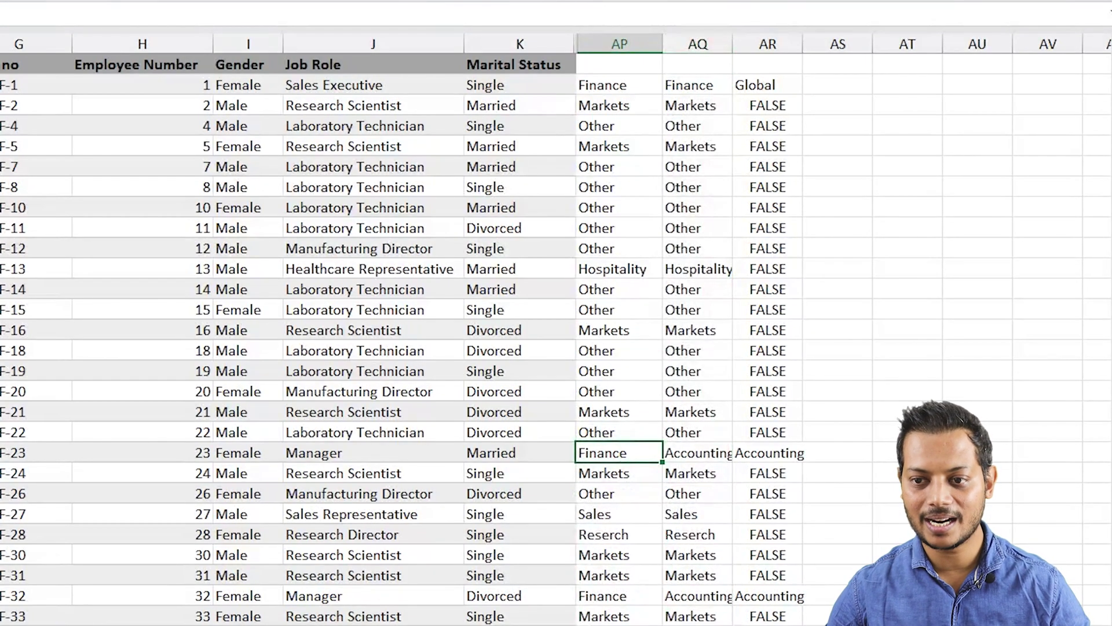
drag(734, 44, 774, 44)
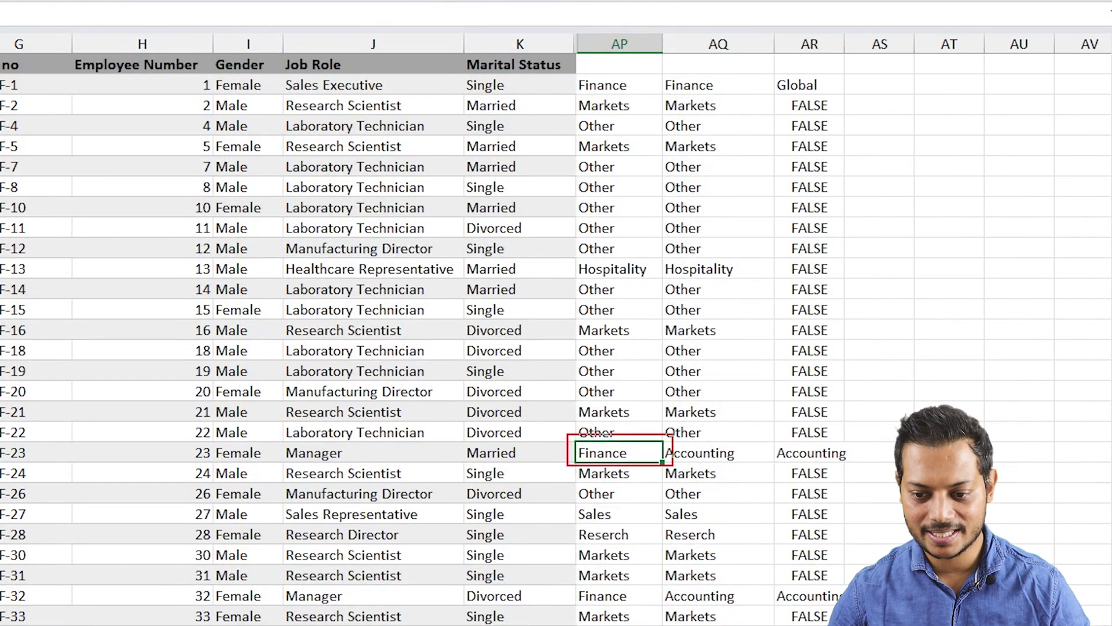
- Compare STAFF-23's entries in columns AP, AQ and AR, and examine the AP2 reference inside the AQ2 formula
drag(761, 442, 862, 465)
drag(737, 458, 781, 508)
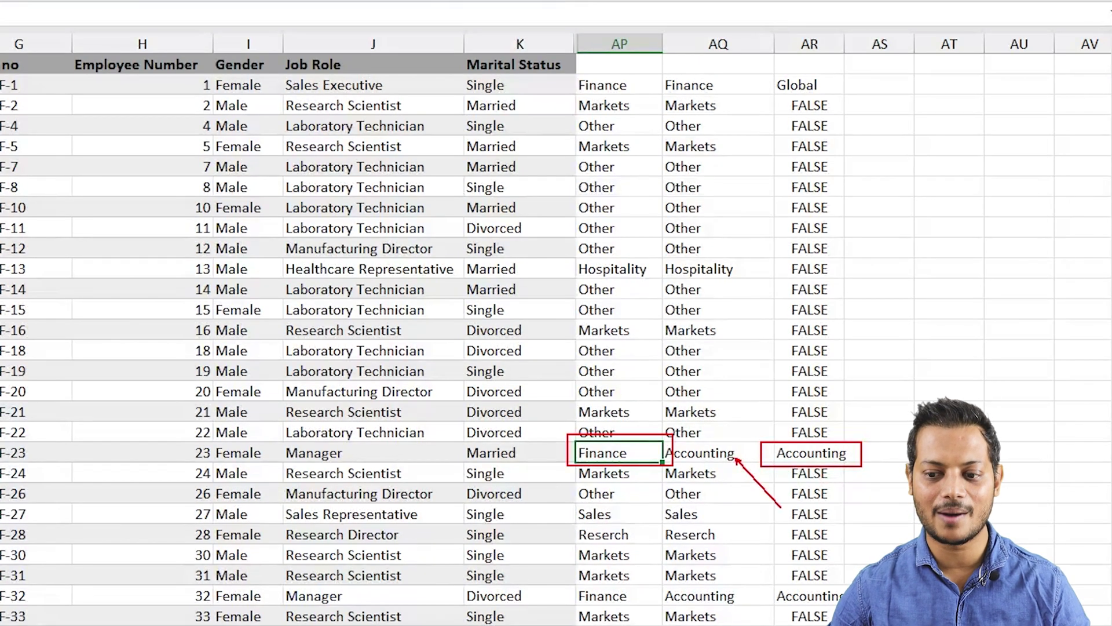
drag(649, 67, 759, 595)
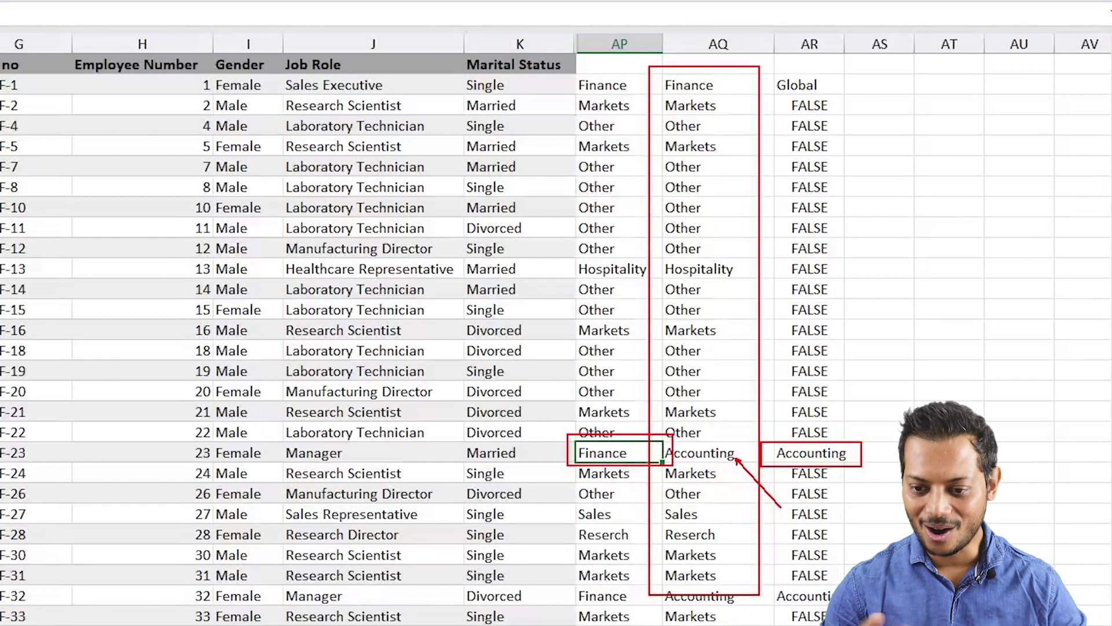
key(Escape)
key(Right)
key(ctrl+Up)
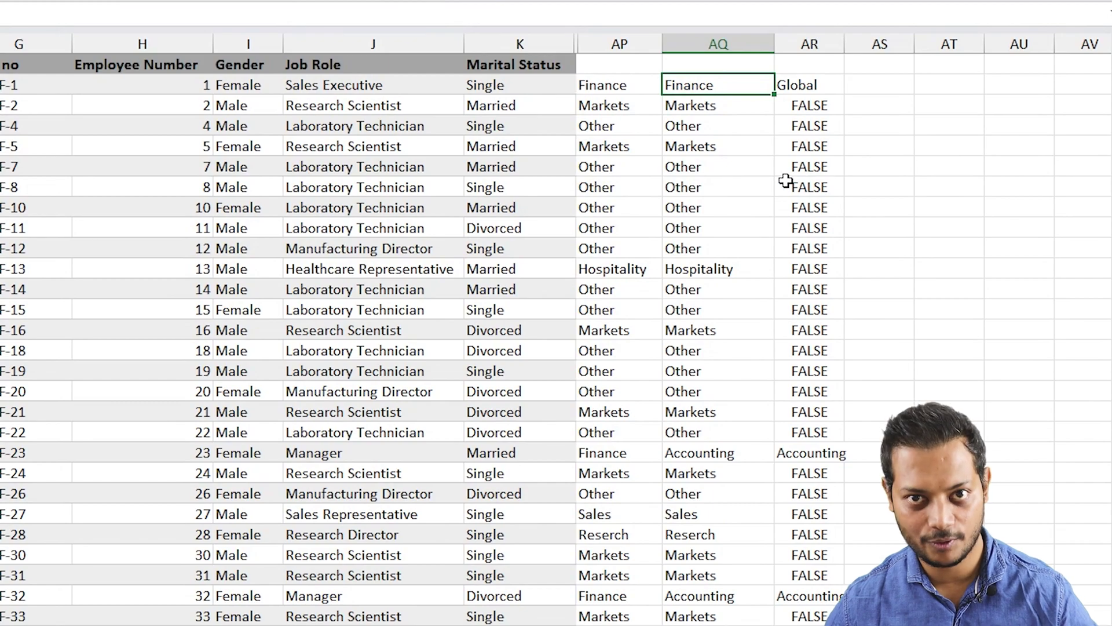
key(F2)
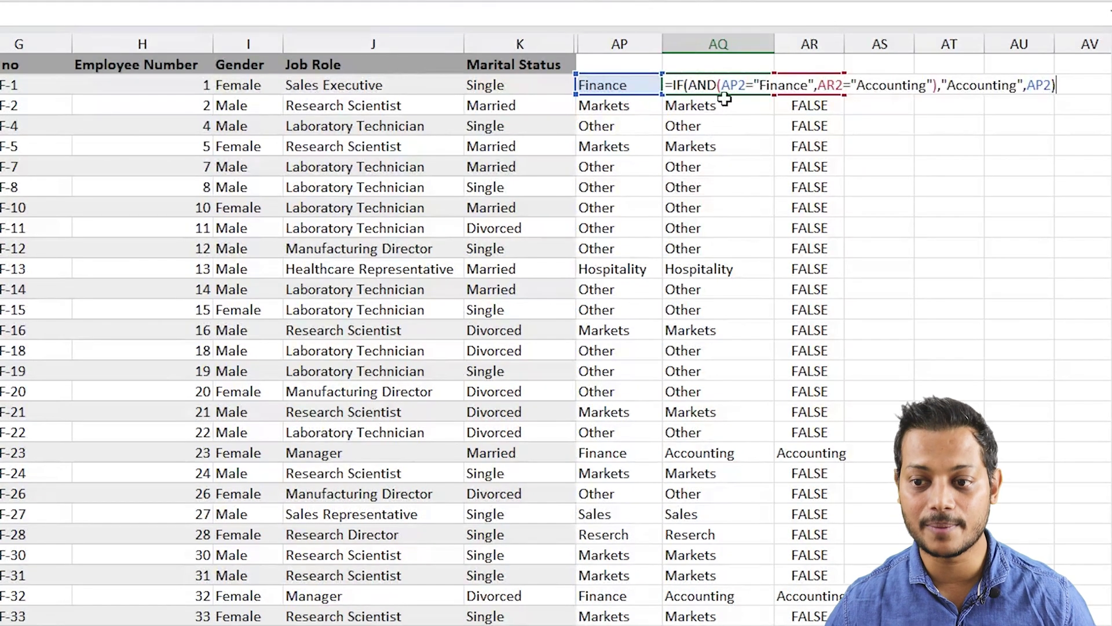
double_click(743, 85)
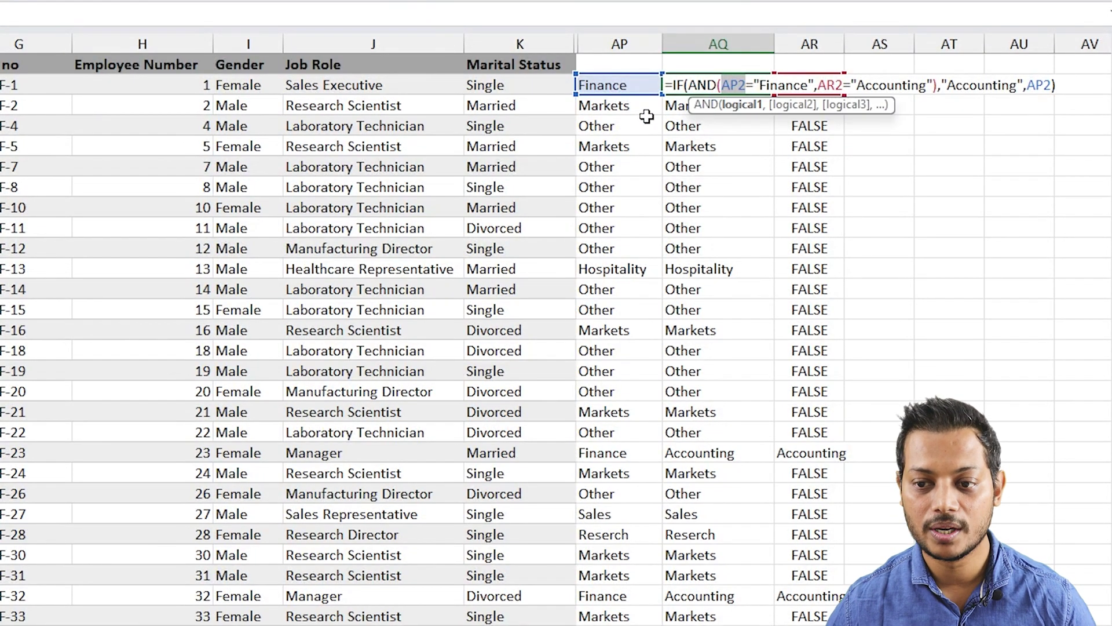
key(Escape)
- Copy the expression VLOOKUP(J2,Group!A:B,2,0) from the formula in AP2, without its equals sign
click(629, 86)
key(F2)
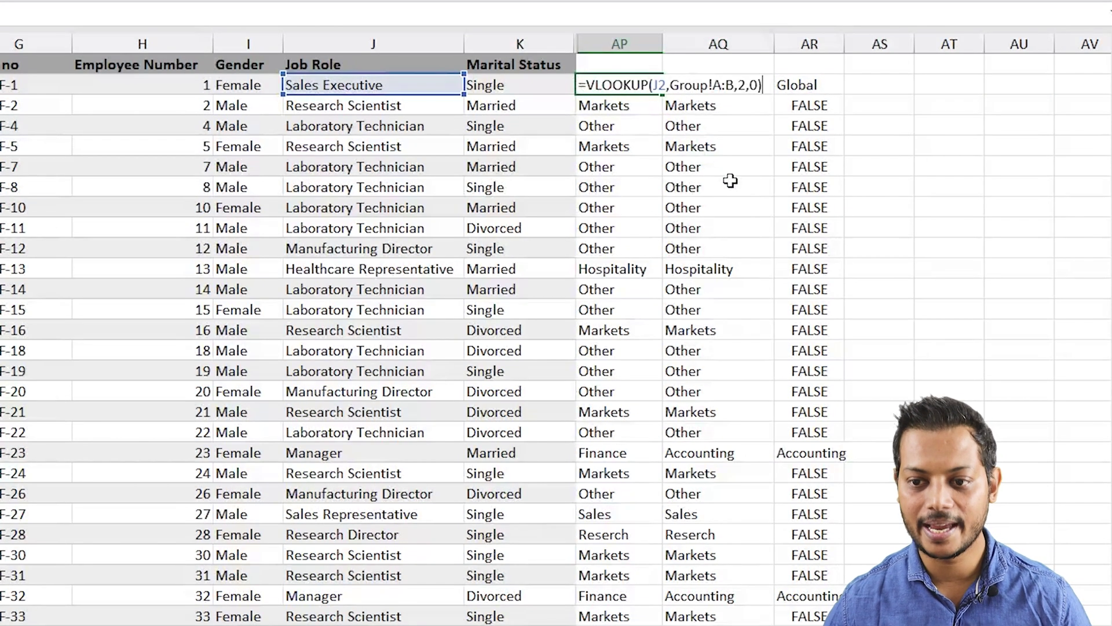
drag(766, 85, 587, 85)
key(ctrl+c)
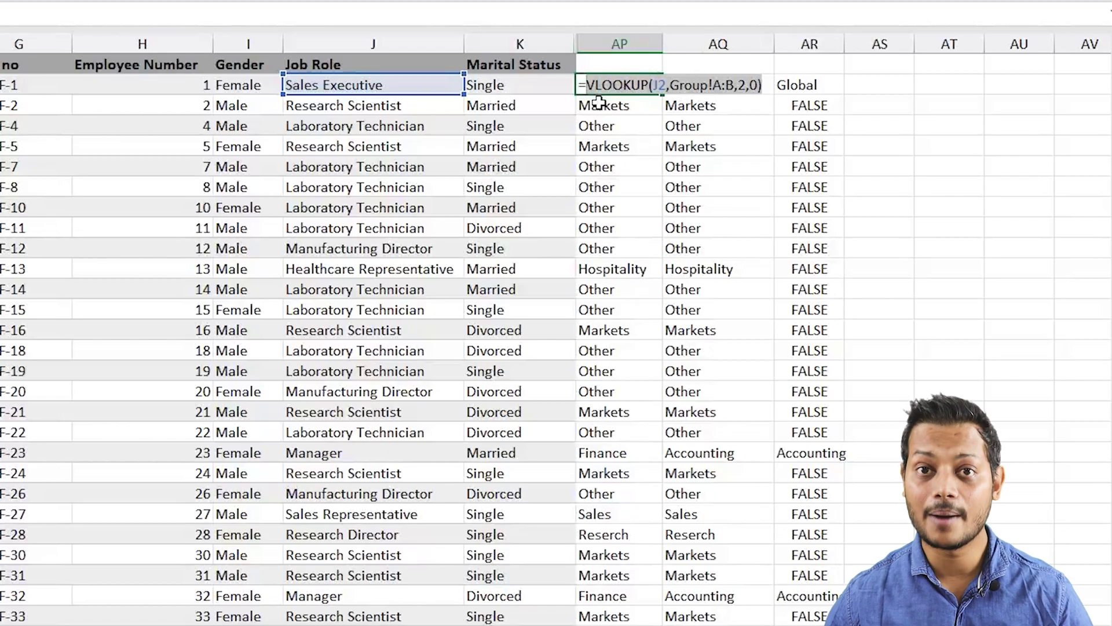
key(Escape)
- Replace the AP2 reference in AQ2's AND test with the copied VLOOKUP(J2,Group!A:B,2,0)
key(Right)
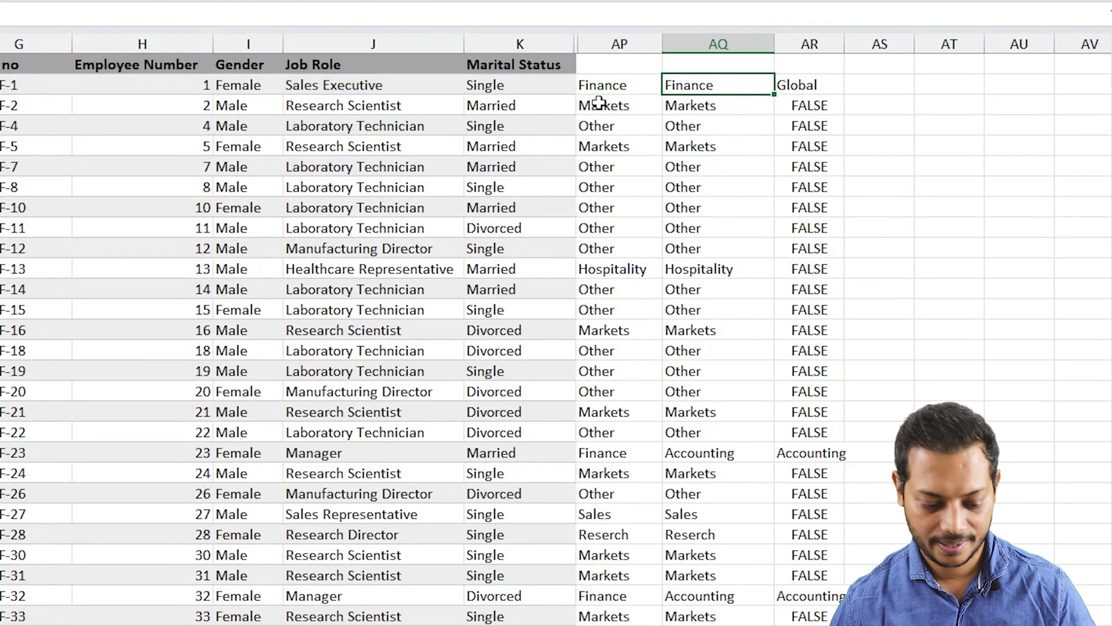
key(F2)
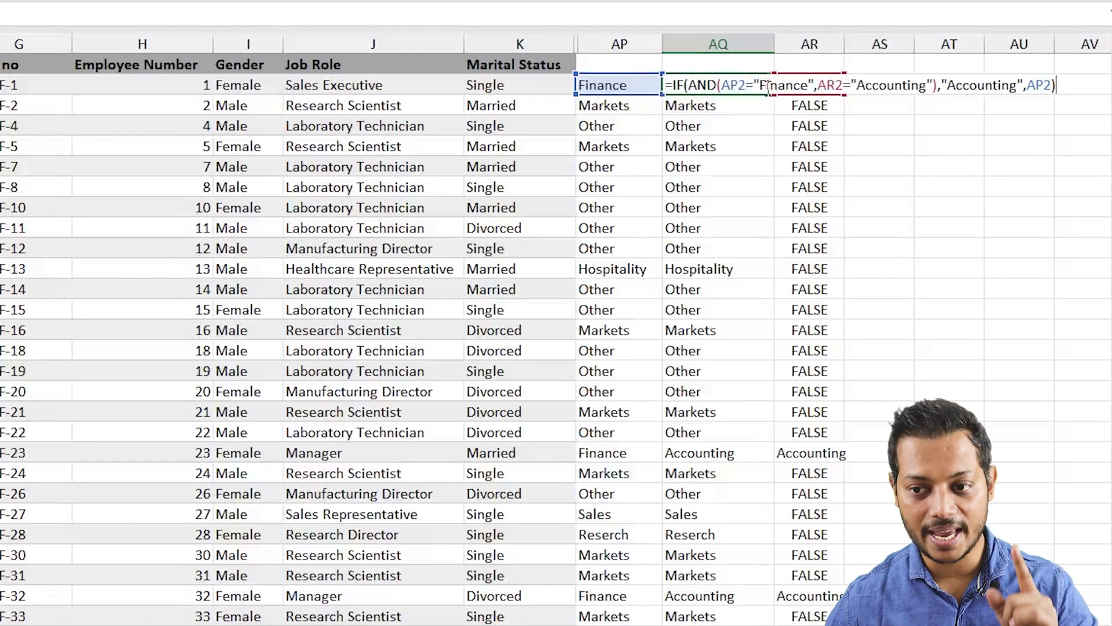
click(747, 82)
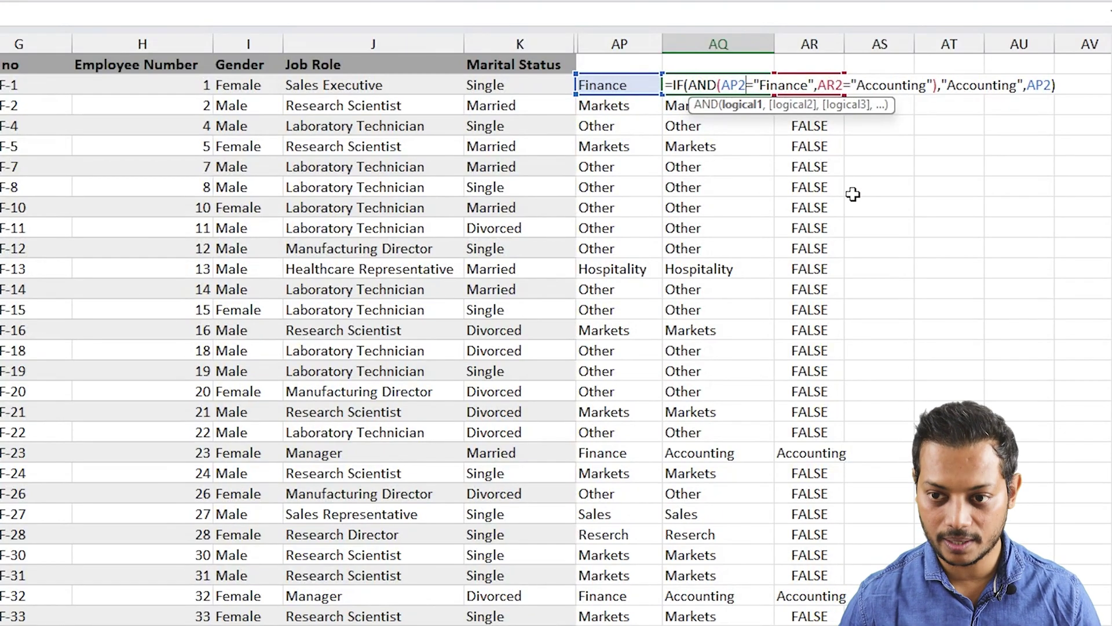
key(BackSpace)
key(BackSpace)
key(BackSpace)
key(ctrl+v)
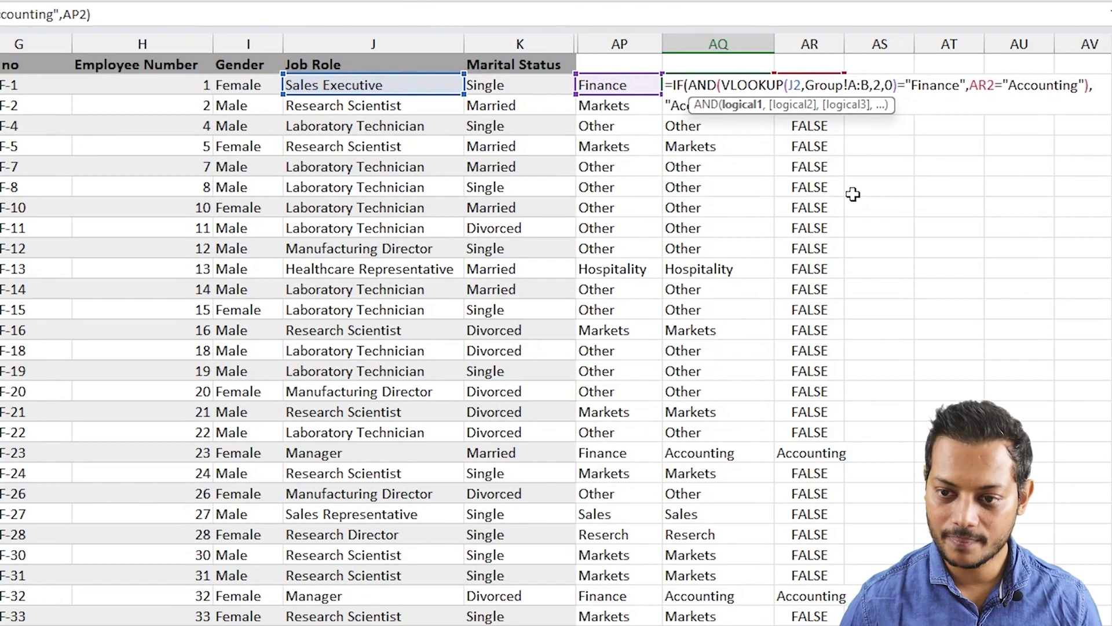
key(Return)
key(Up)
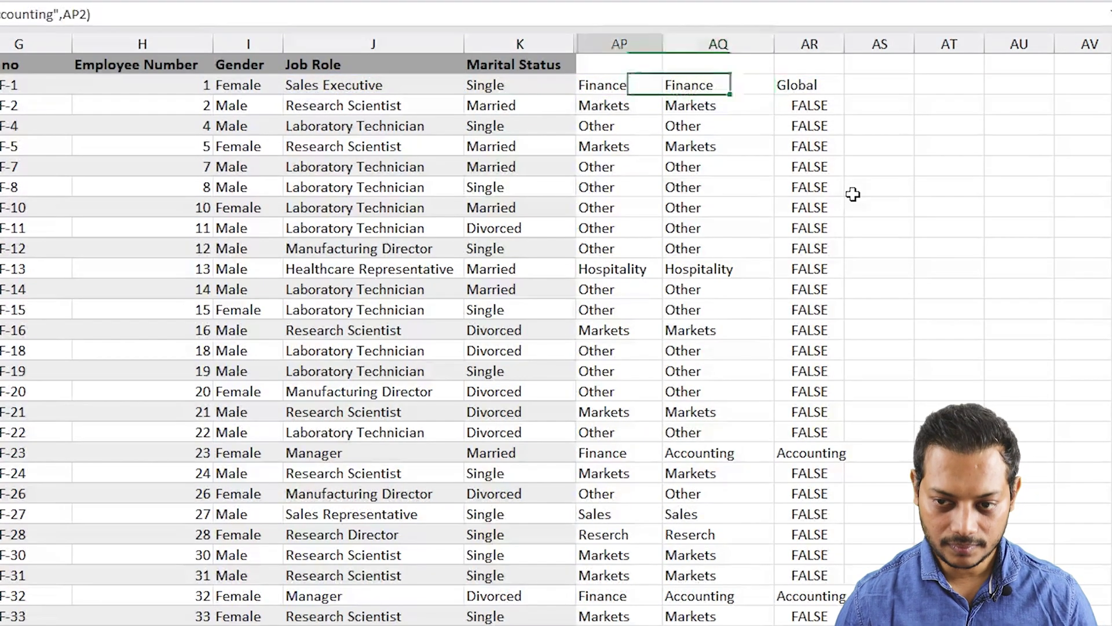
- Replace AP2 as the value if false in the AQ2 formula with VLOOKUP(J2,Group!A:B,2,0)
key(F2)
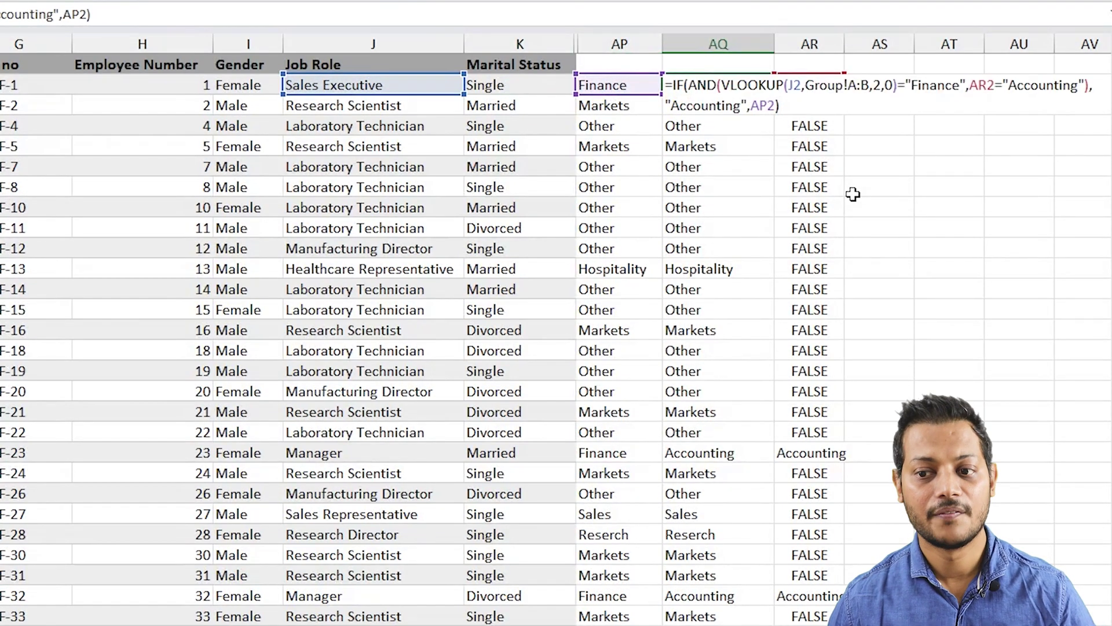
click(777, 106)
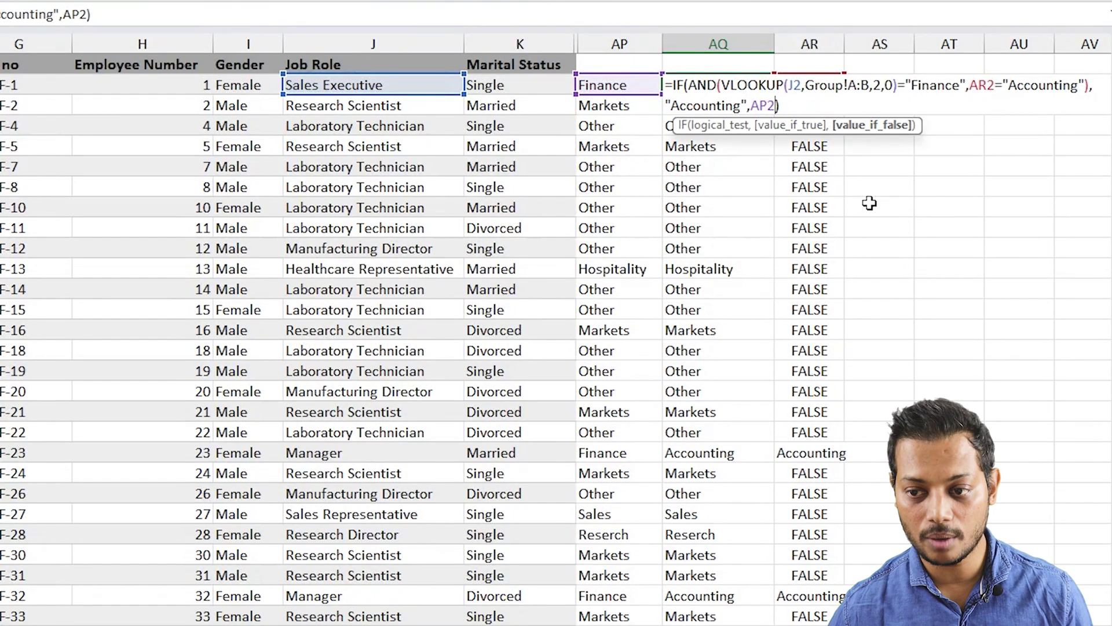
key(shift+Left)
key(shift+Left)
key(shift+Left)
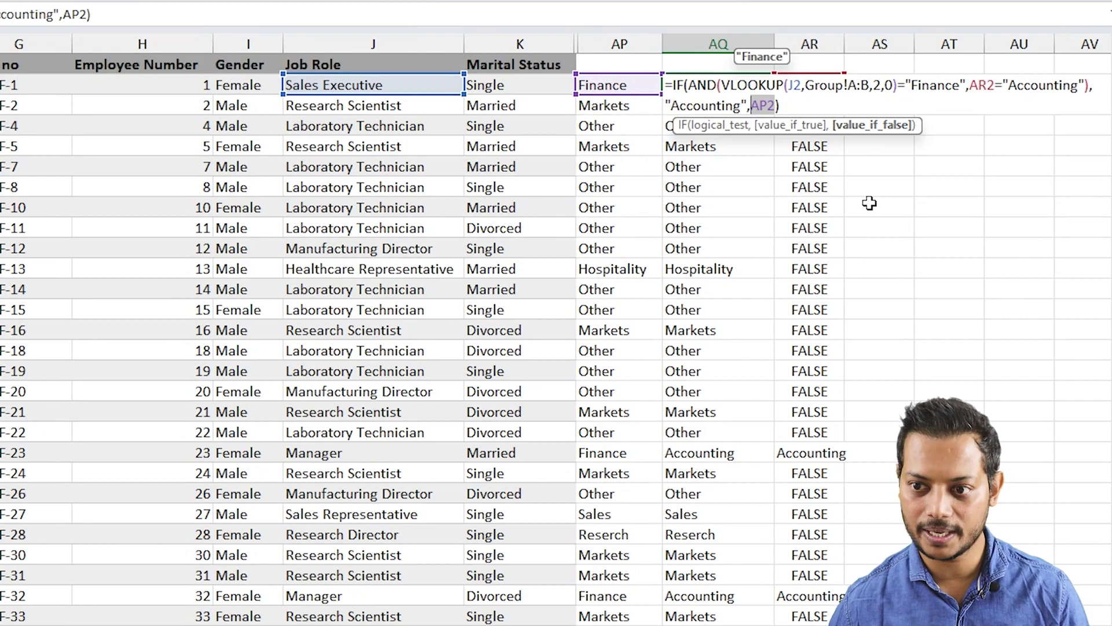
text(VLOOKUP(J2,Group!A:B,2,0))
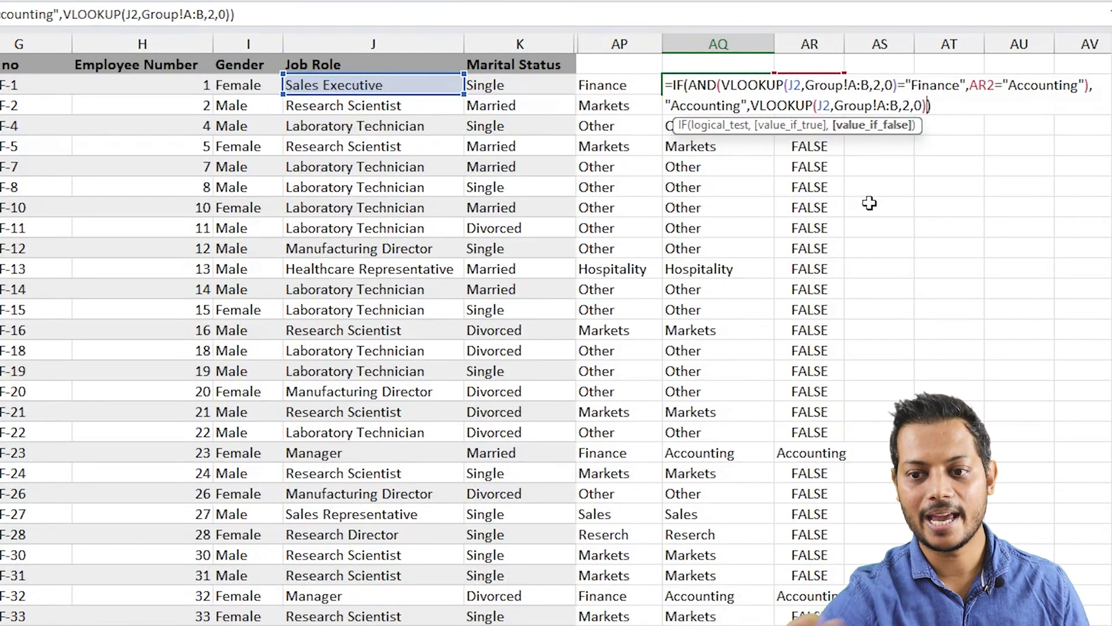
key(Return)
key(Up)
- Examine the two nested VLOOKUP expressions against AP2 and the AR2 reference inside the AQ2 formula
key(F2)
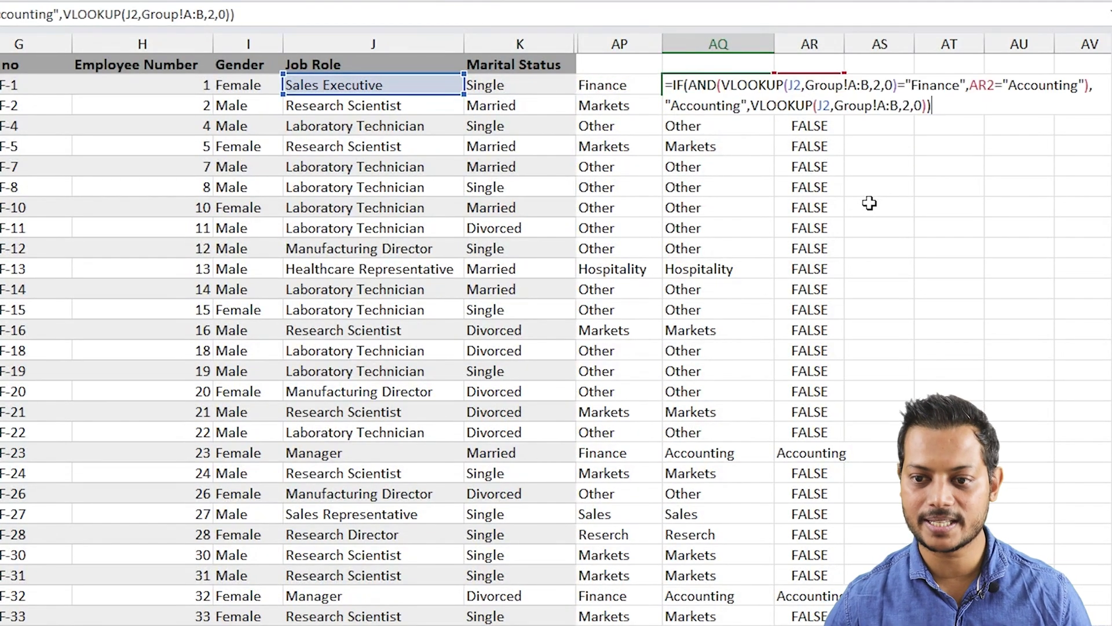
mouse_move(567, 70)
mouse_down()
mouse_move(645, 100)
mouse_move(693, 32)
mouse_up()
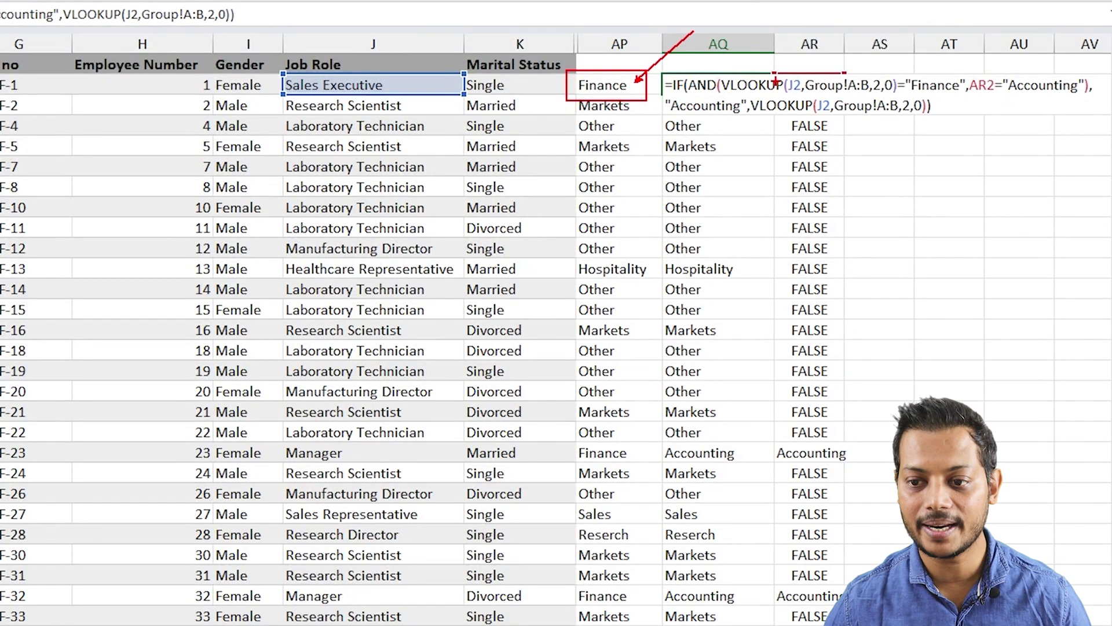
drag(724, 71, 892, 95)
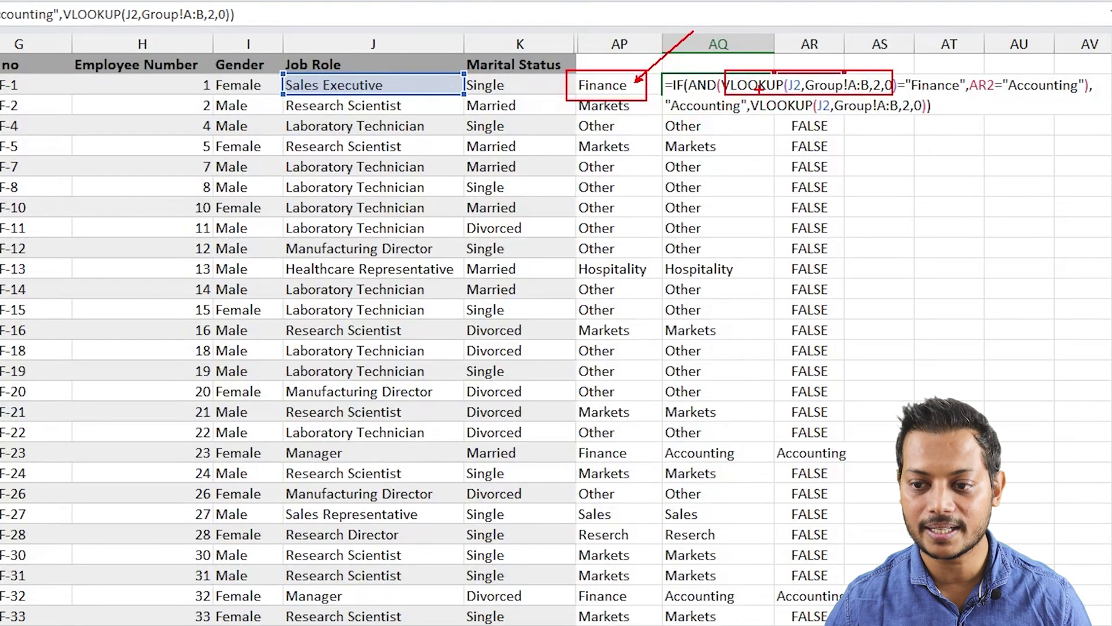
drag(746, 94, 937, 123)
key(Escape)
key(Escape)
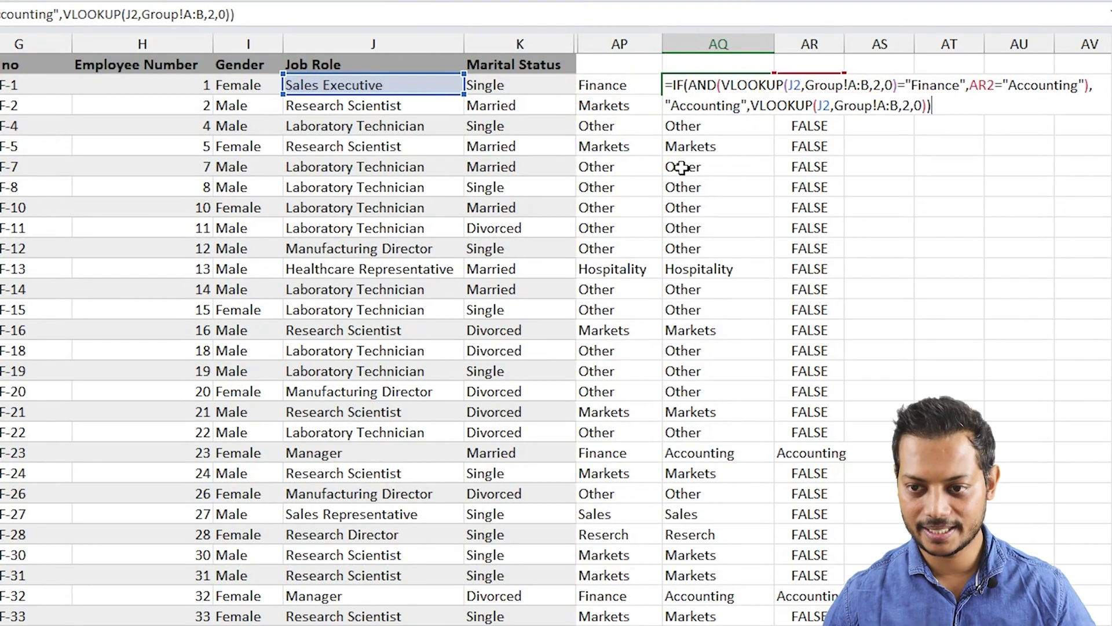
double_click(711, 86)
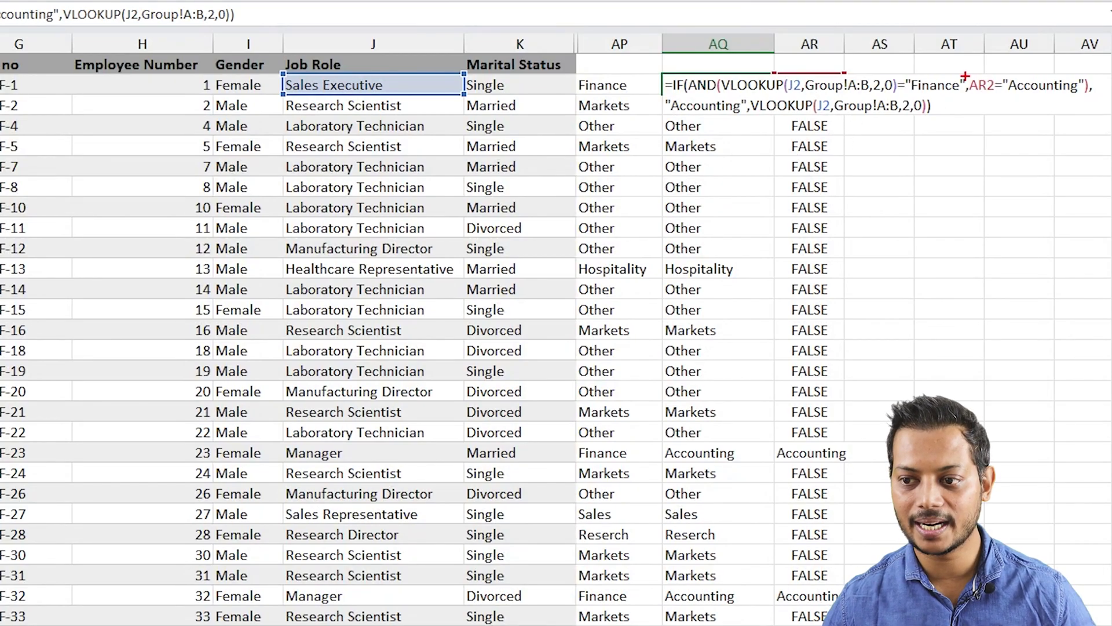
mouse_move(965, 75)
mouse_down()
mouse_move(1008, 97)
mouse_move(996, 95)
mouse_up()
key(Escape)
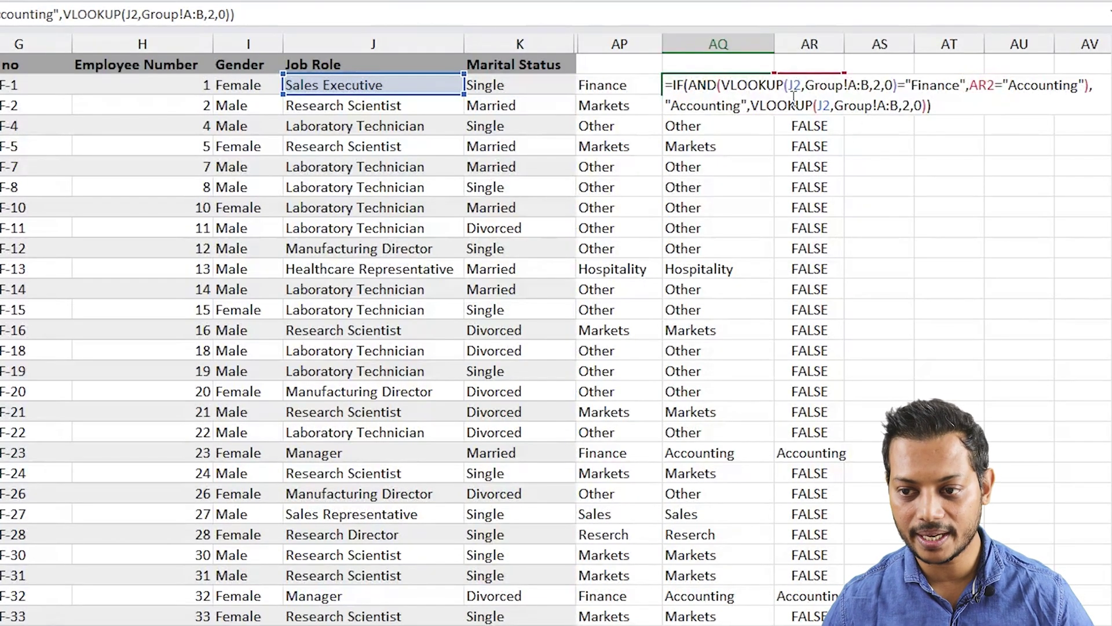
- Copy the expression IF(AP2="Finance",VLOOKUP(G2,Mapping!A:B,2,0)) from the formula in AR2, without its equals sign
click(818, 84)
key(F2)
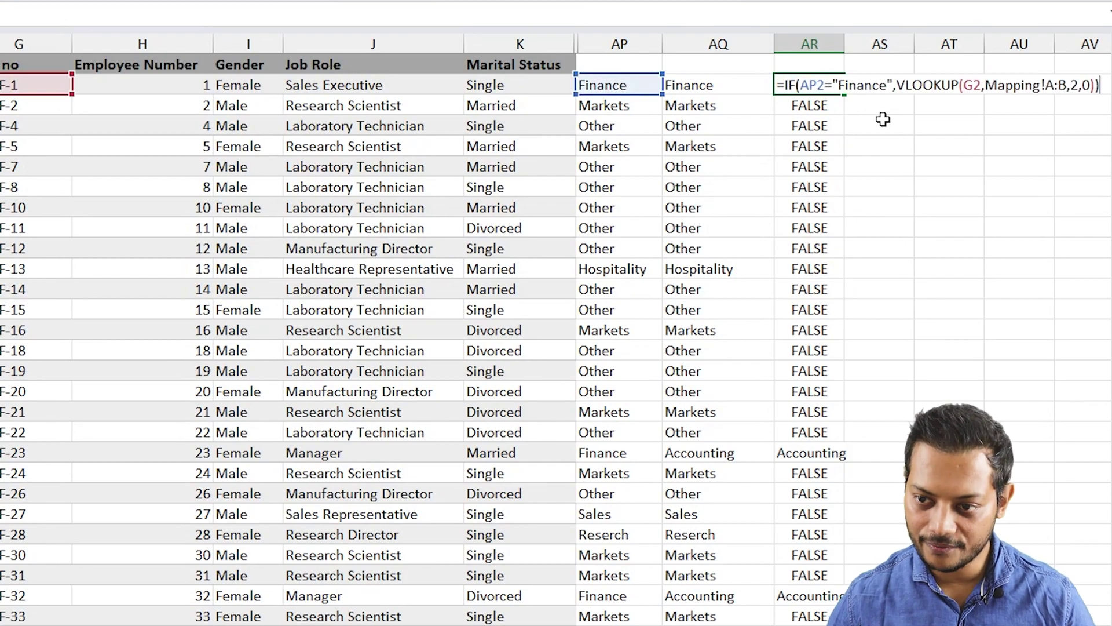
drag(1101, 86, 785, 85)
key(ctrl+c)
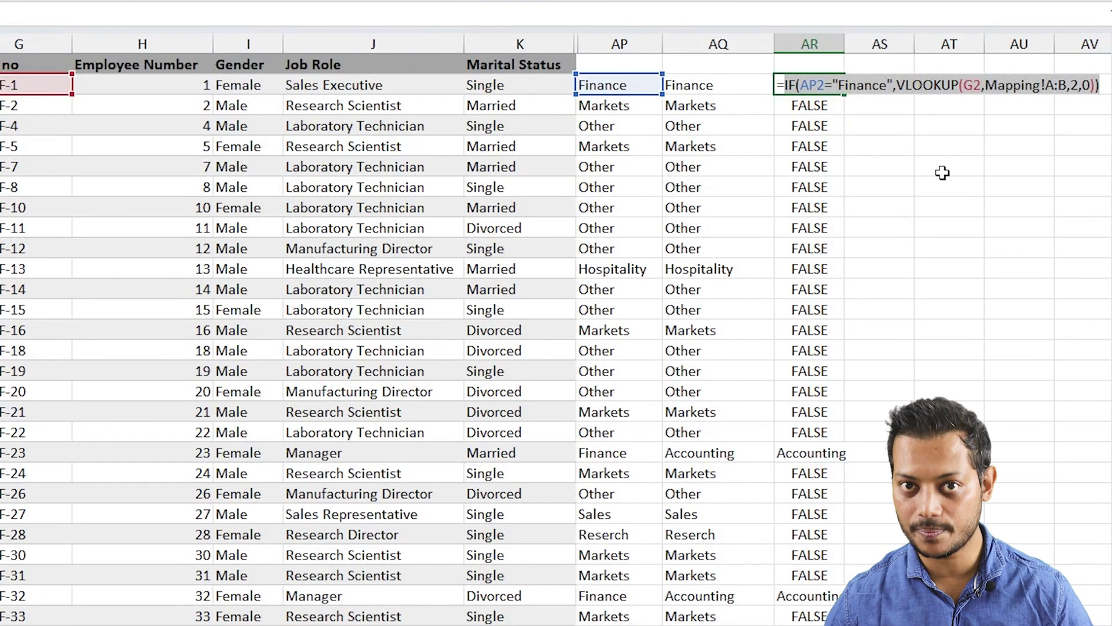
key(F9)
key(Escape)
- Replace the AR2 reference in AQ2's AND test with the copied IF(AP2="Finance",VLOOKUP(G2,Mapping!A:B,2,0))
click(708, 84)
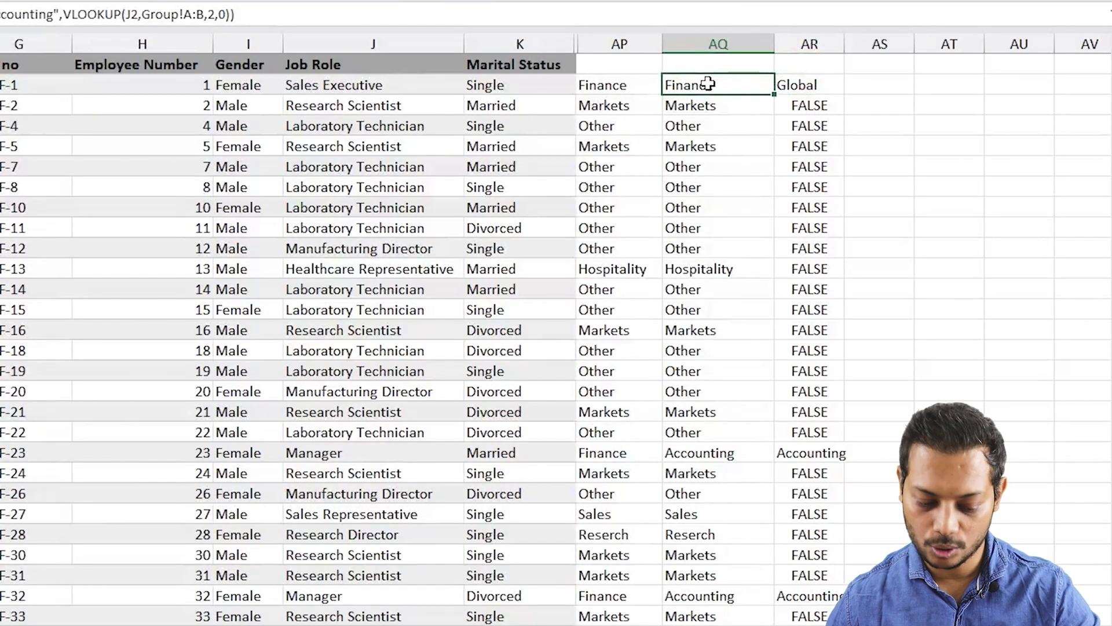
key(F2)
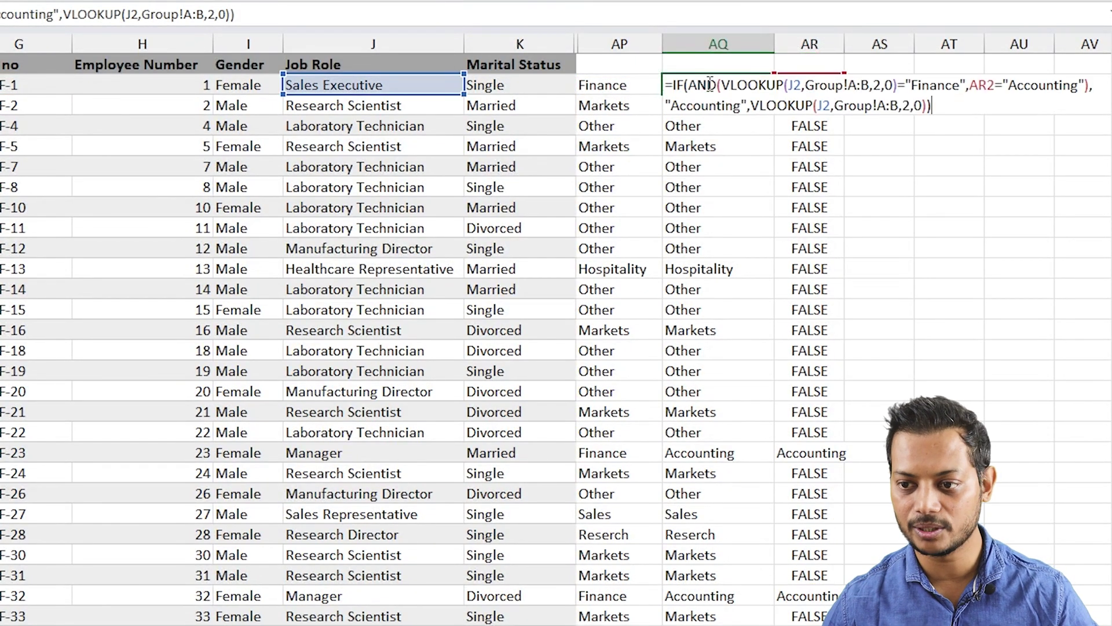
click(995, 84)
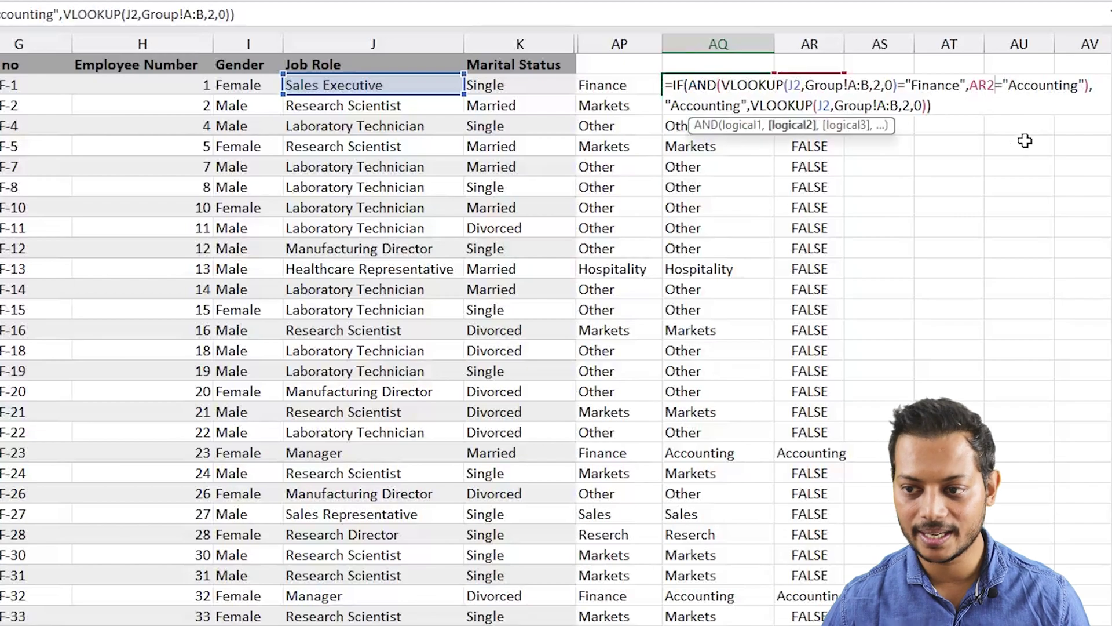
key(shift+Left)
key(shift+Left)
key(shift+Left)
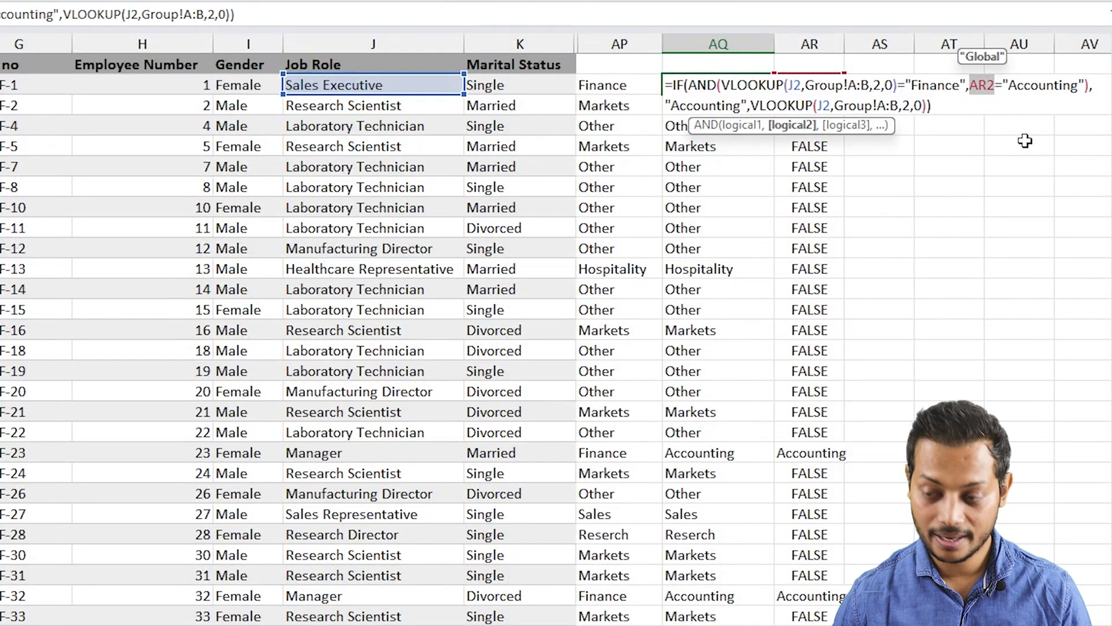
key(ctrl+v)
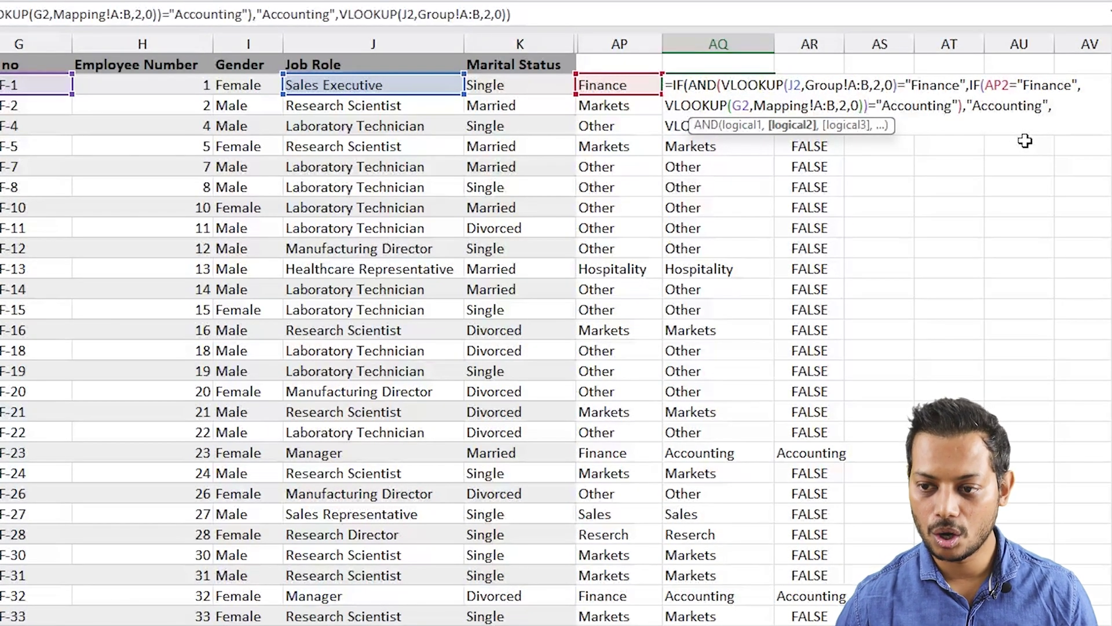
key(Return)
key(Up)
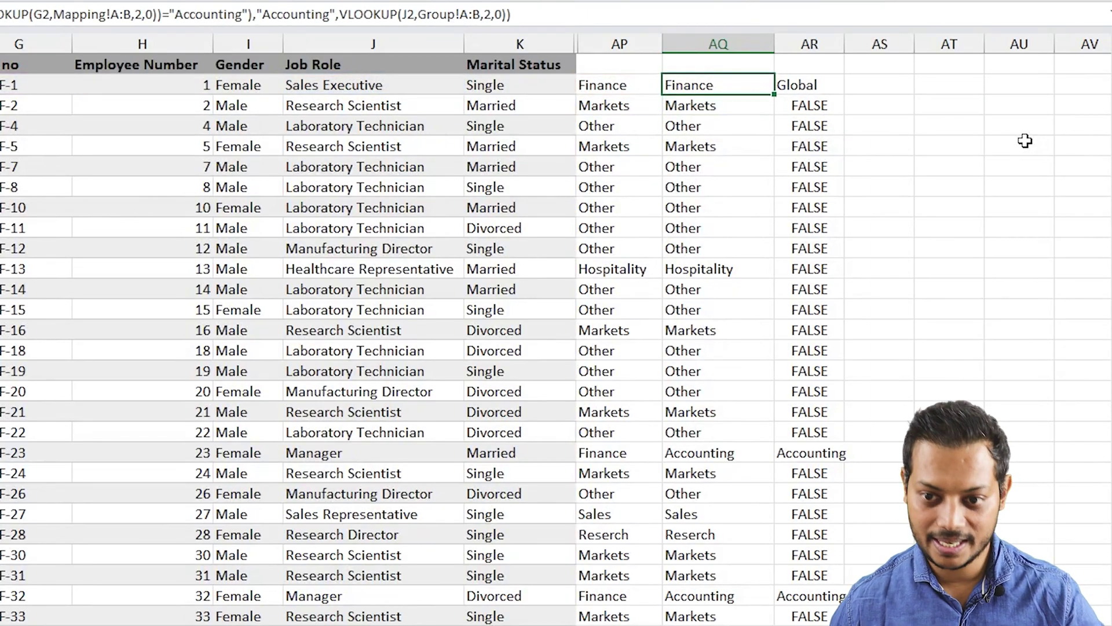
- Check the AP2 reference in AQ2's nested IF and copy VLOOKUP(J2,Group!A:B,2,0) from AP2's formula
key(F2)
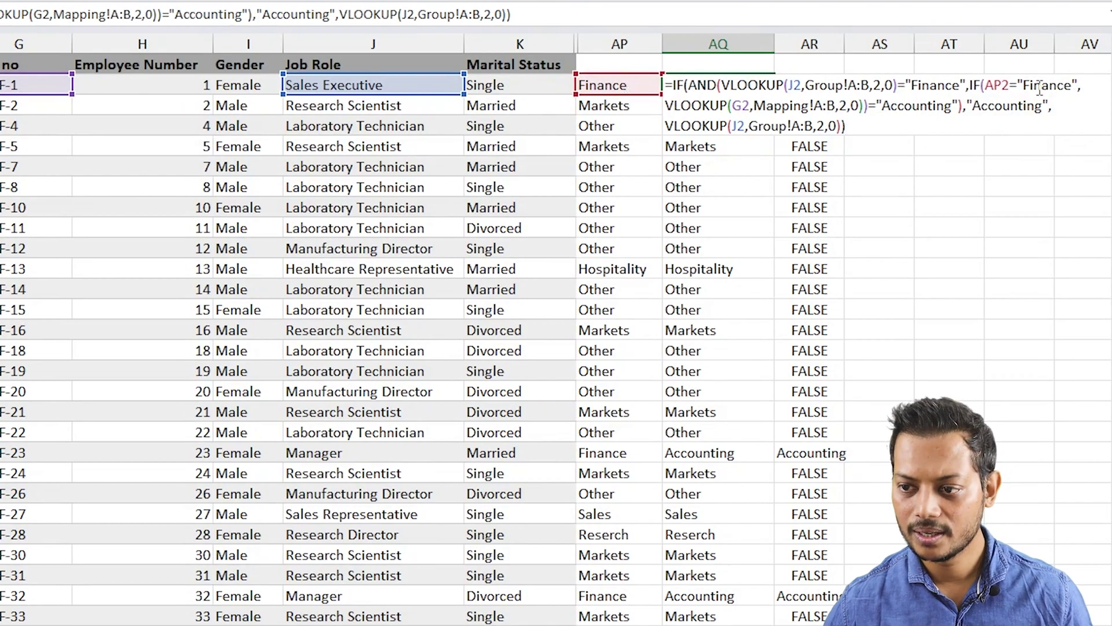
click(611, 86)
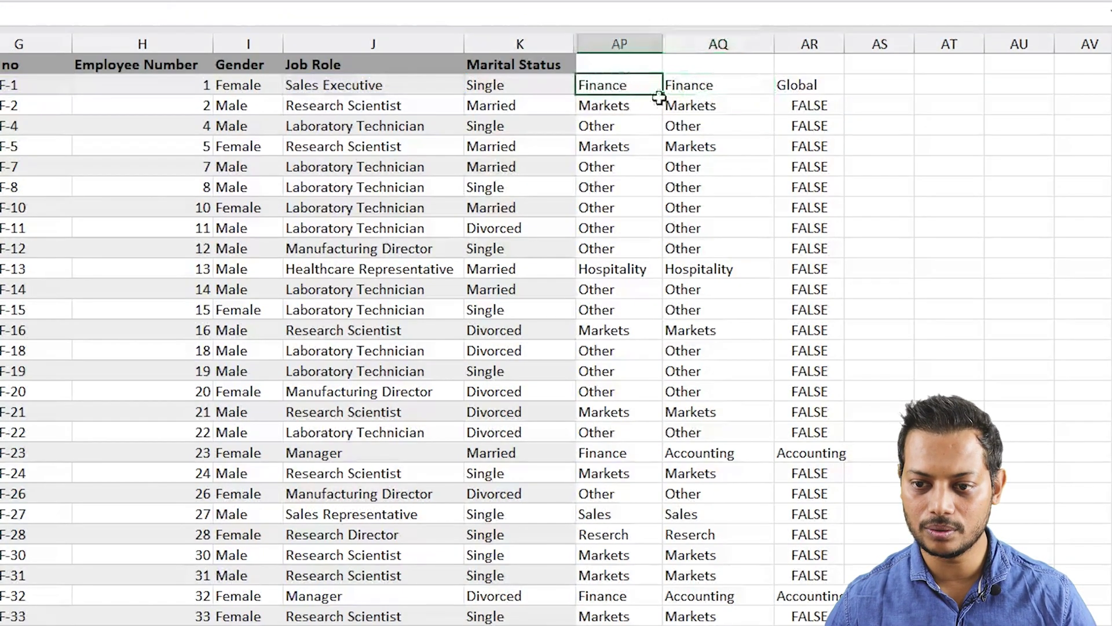
key(F2)
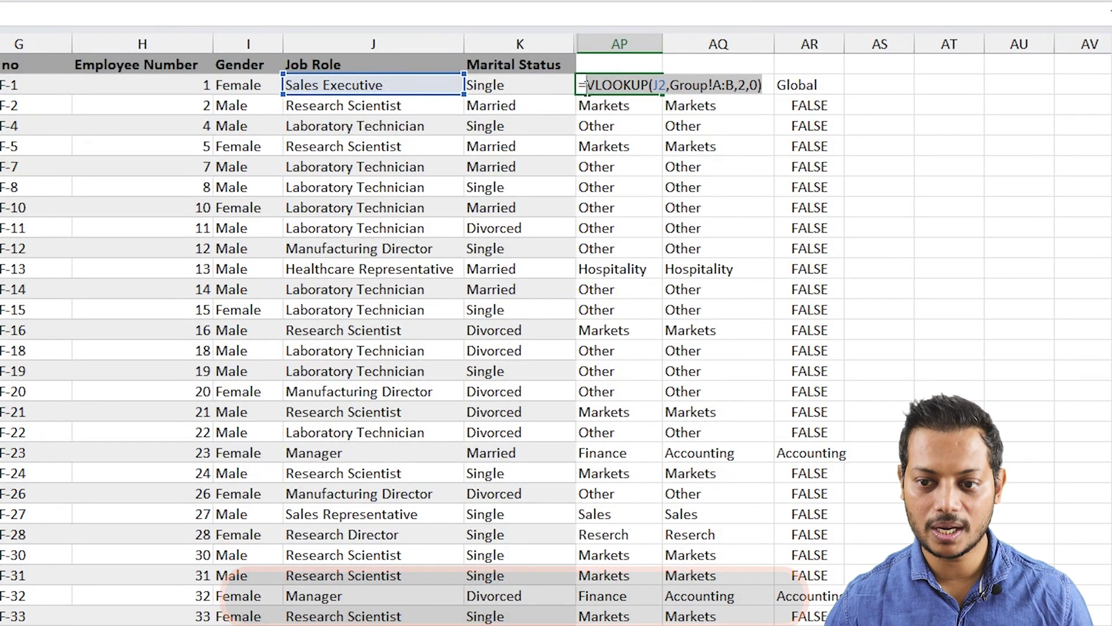
key(Escape)
click(743, 100)
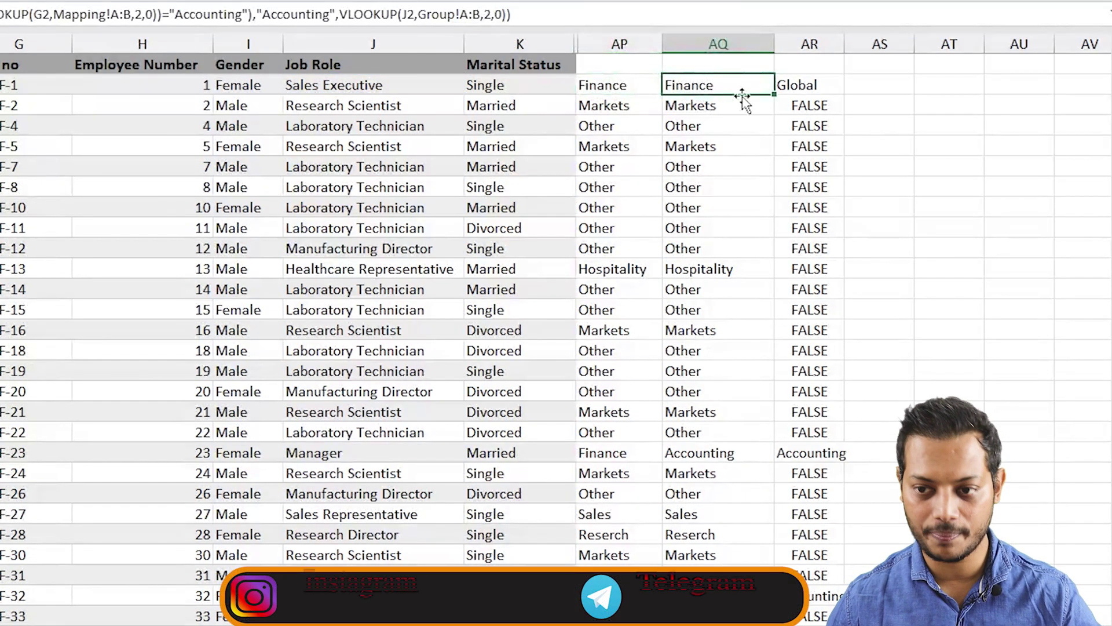
- Replace the AP2 reference in AQ2's nested IF test with VLOOKUP(J2,Group!A:B,2,0)
key(F2)
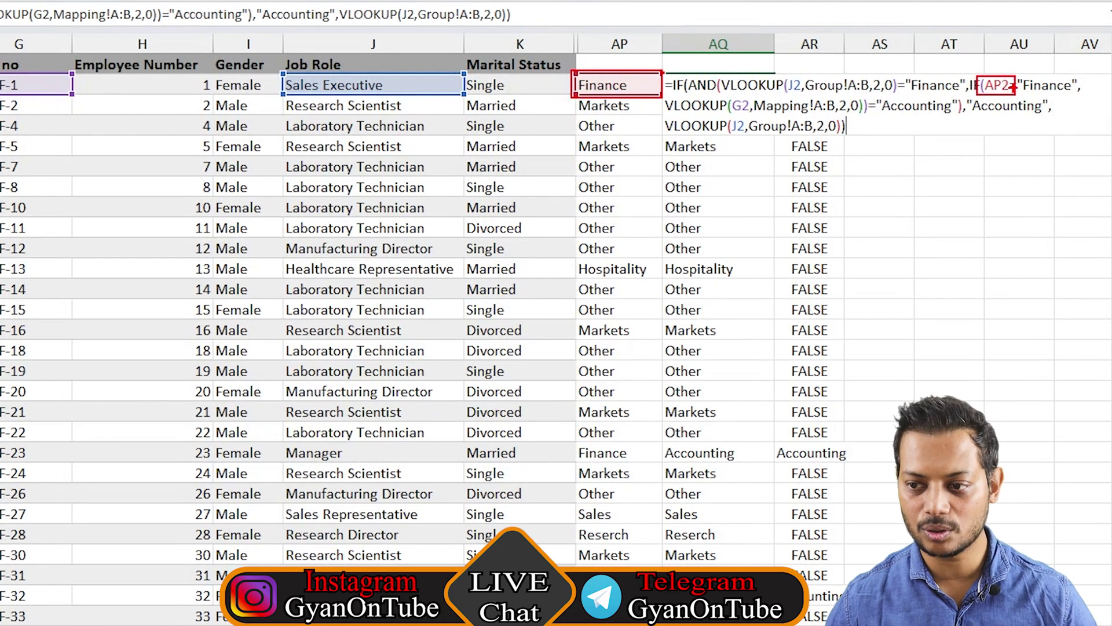
click(984, 86)
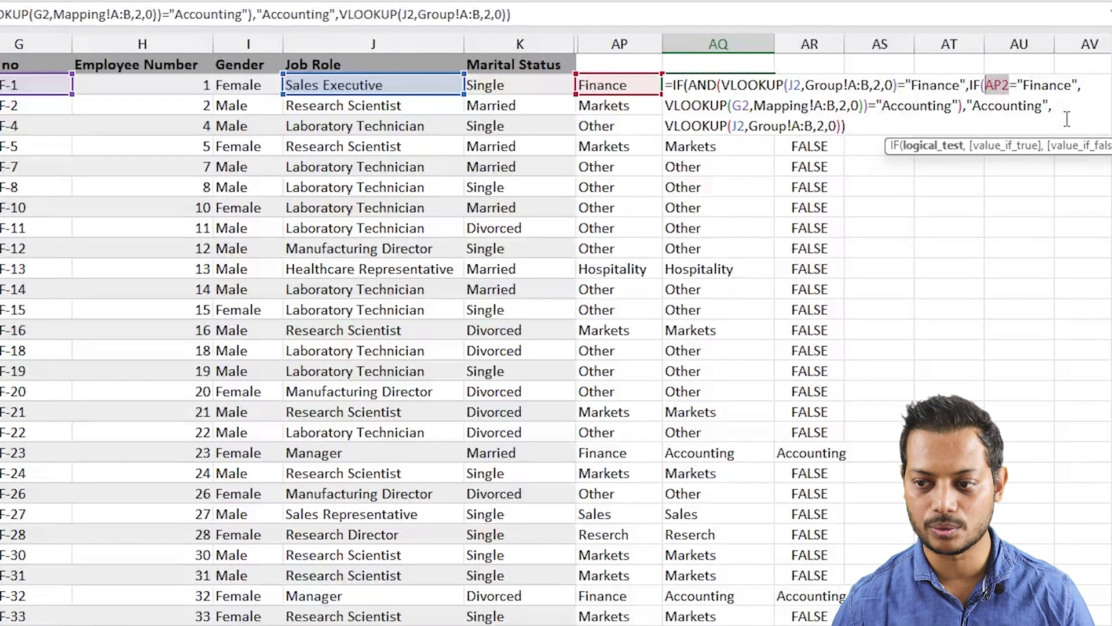
text(VLOOKUP(J2,Group!A:B,2,0))
key(Return)
- Fill the AQ2 formula down through the last employee row of column AQ
key(Up)
key(ctrl+shift+Down)
key(ctrl+d)
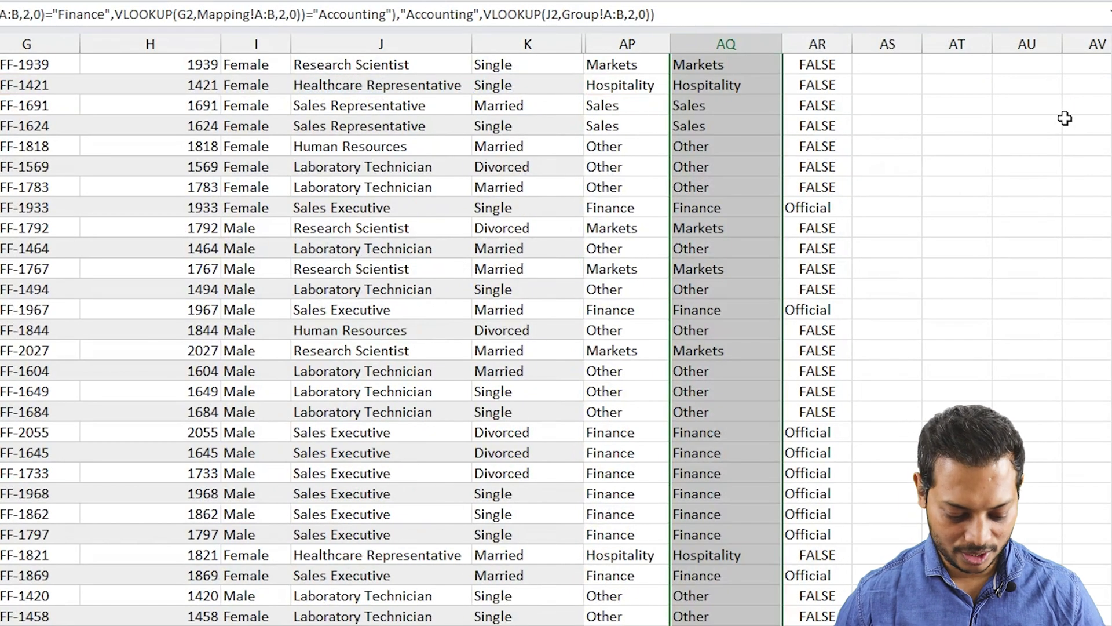
- Clear the contents of the entire helper column AR
key(ctrl+Up)
key(Right)
key(ctrl+space)
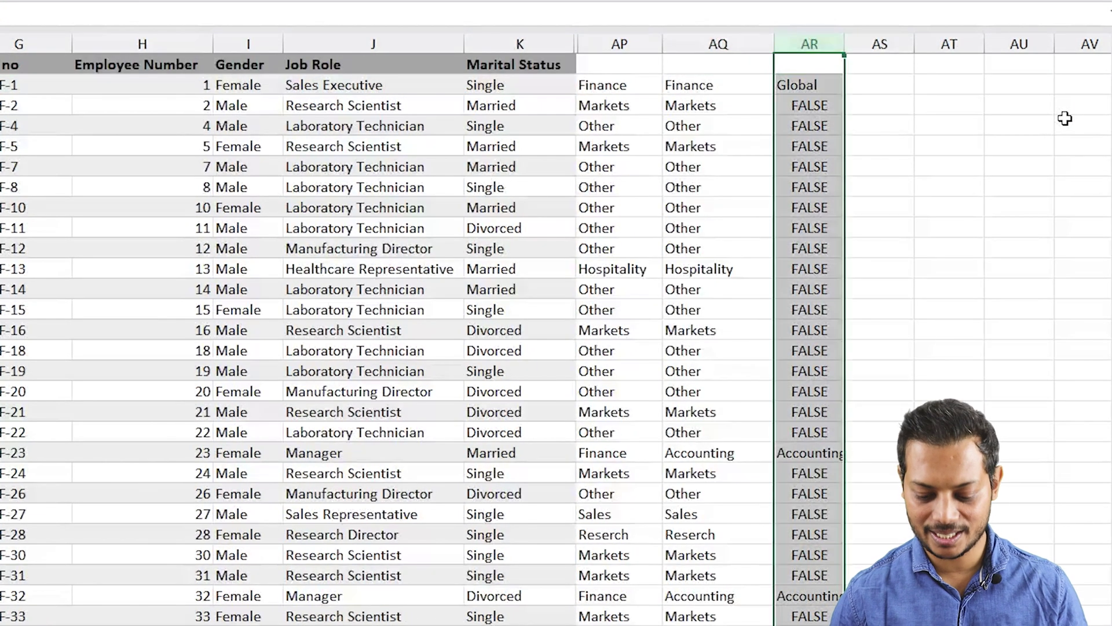
key(Delete)
- Clear the helper column AP and delete that column from the sheet
key(Left)
key(Left)
key(ctrl+space)
key(Delete)
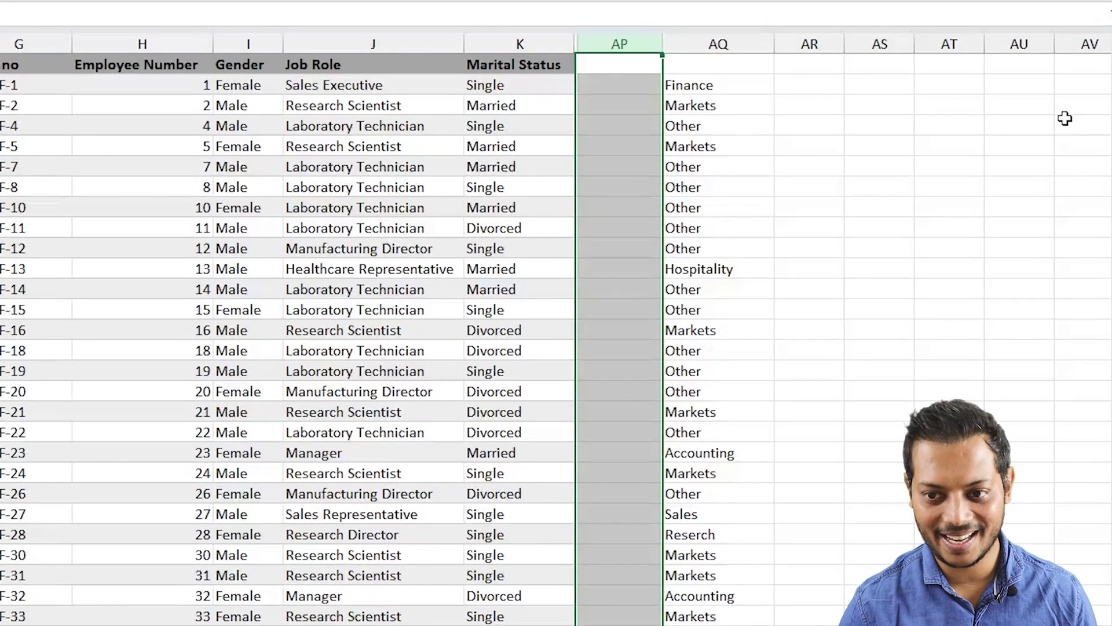
key(ctrl+minus)
key(Down)
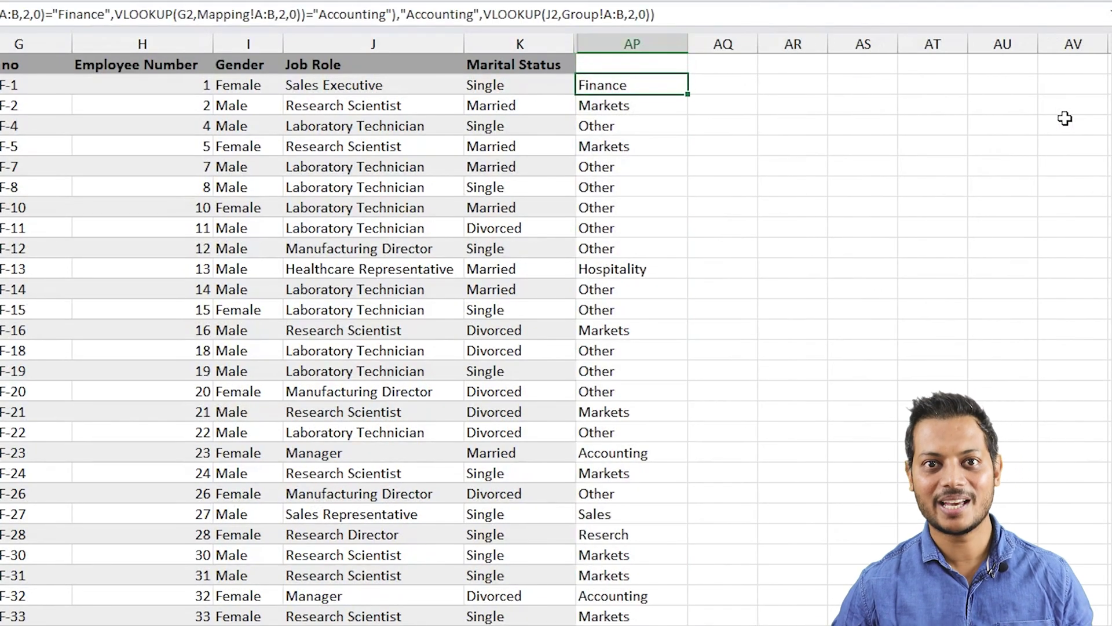